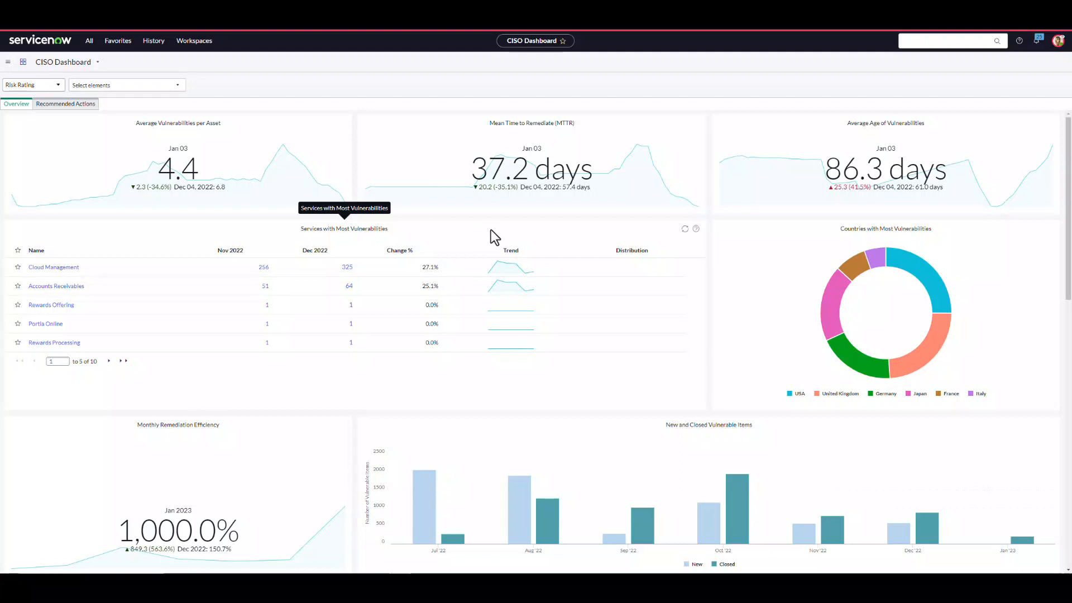
Step: Open the recommended actions of the CISO Dashboard and review the top vulnerabilities and solutions
mouse_move(828, 307)
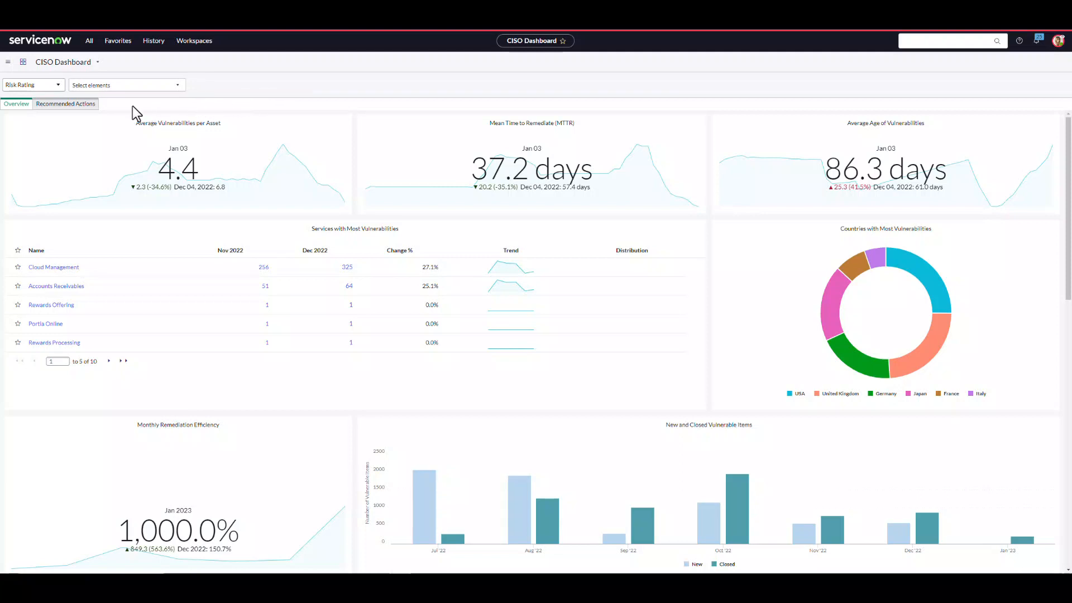
left_click(60, 106)
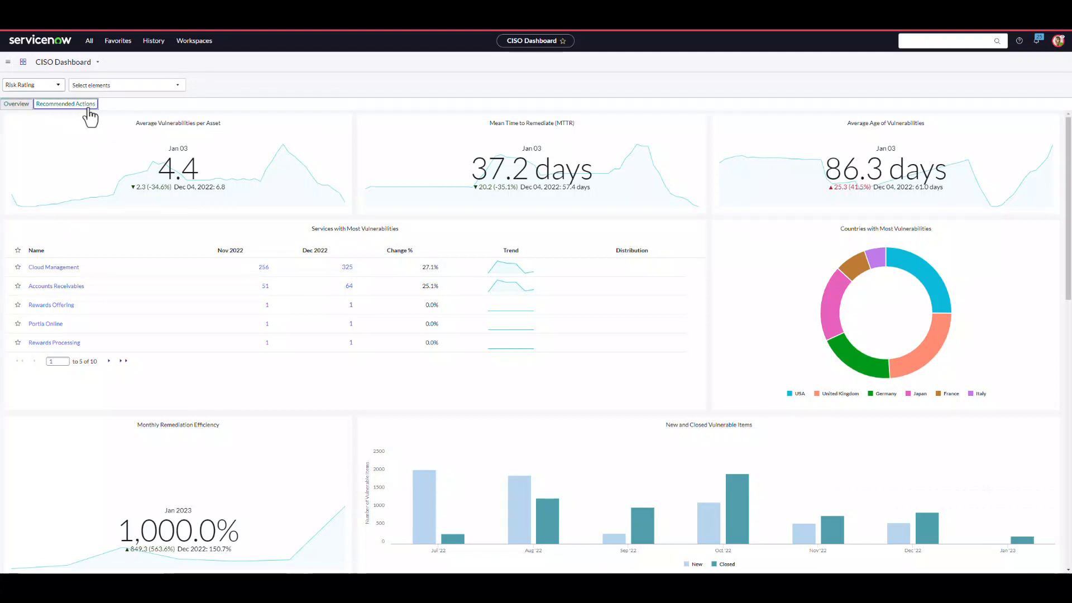
left_click(85, 106)
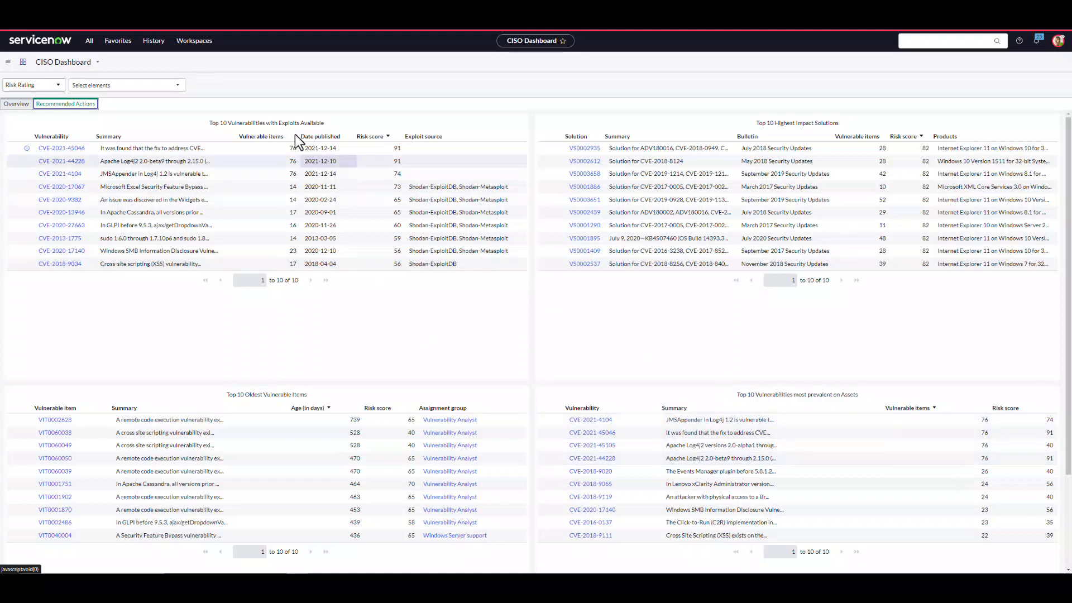
Step: In the Vulnerability Manager Workspace, review the Log4j Vulnerabilities watch topic's vulnerable CIs, distinct vulnerabilities and vulnerable items, ending on its overview
left_click(209, 47)
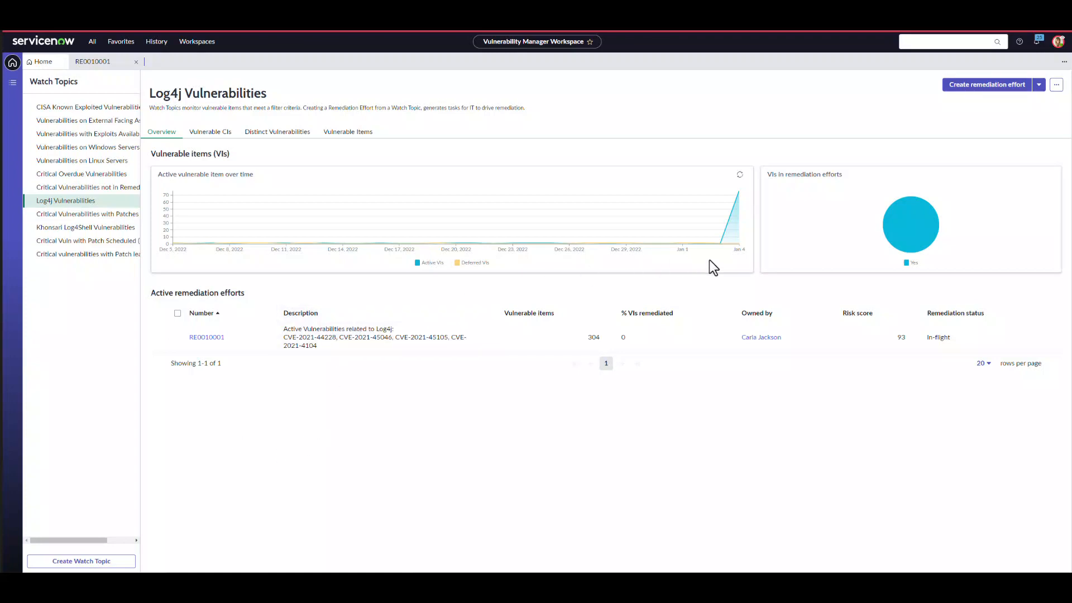
left_click(216, 135)
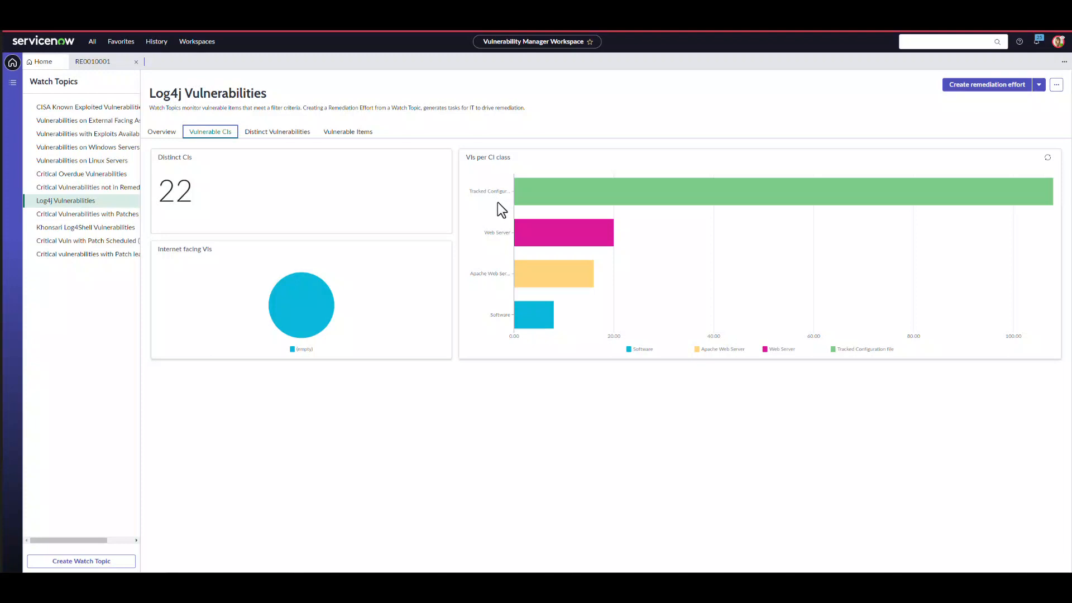
left_click(299, 139)
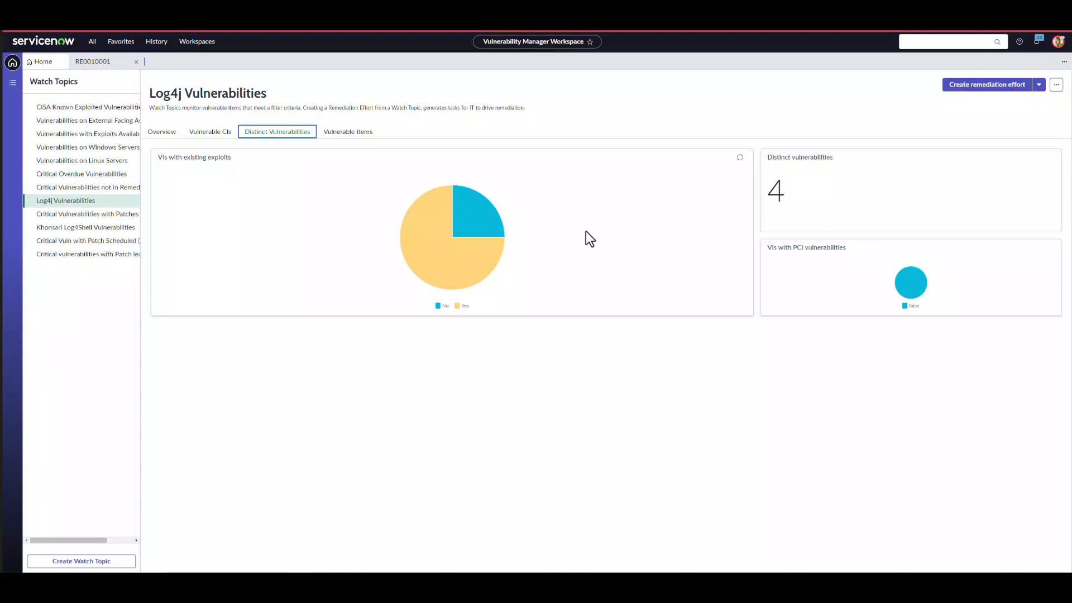
left_click(370, 134)
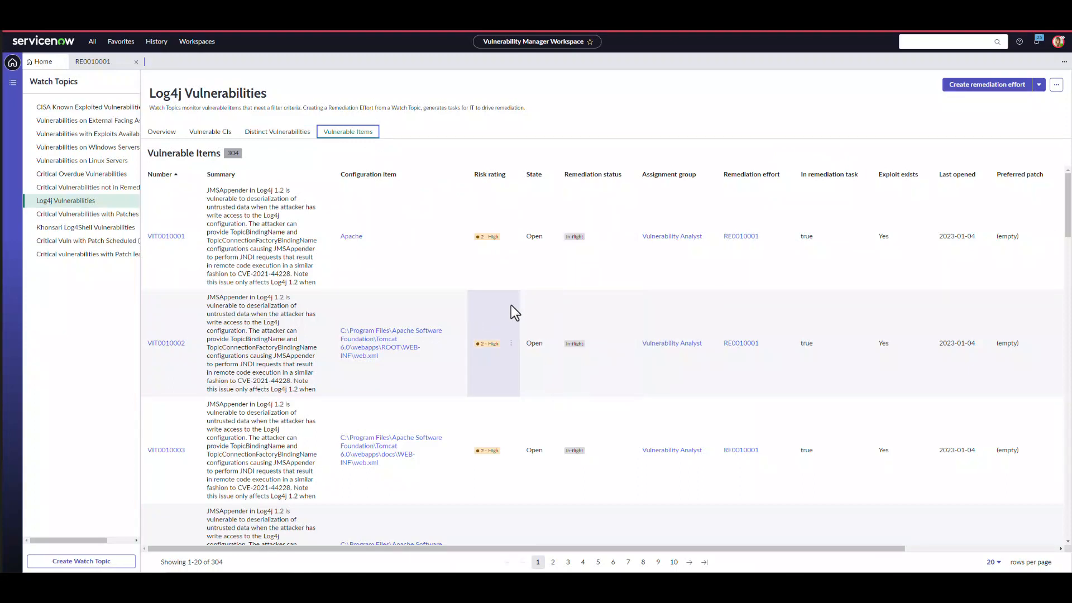
left_click(161, 132)
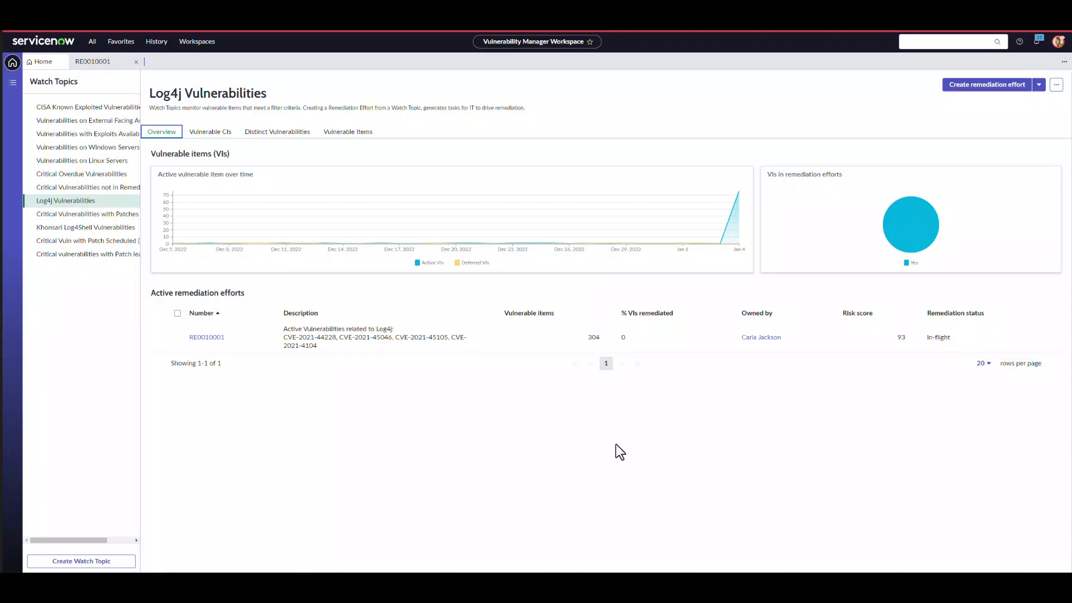
left_click(961, 92)
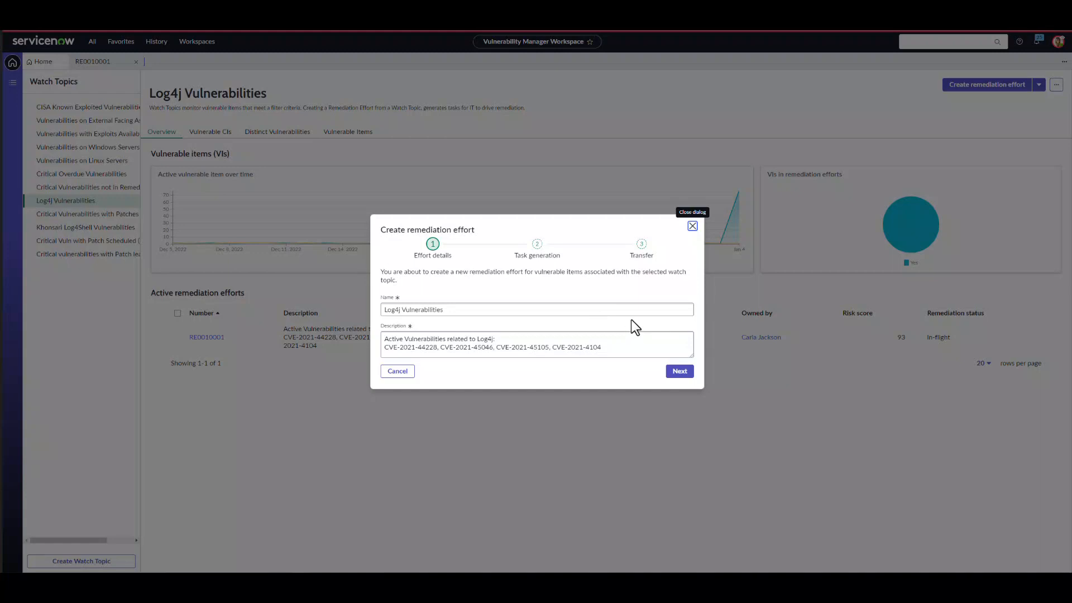
left_click(677, 373)
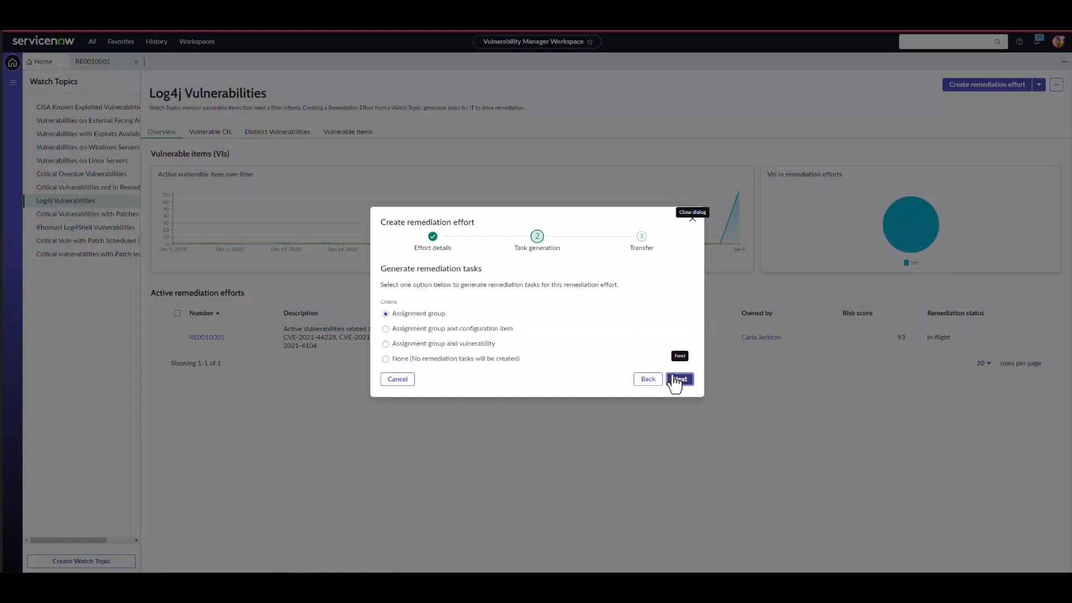
left_click(475, 347)
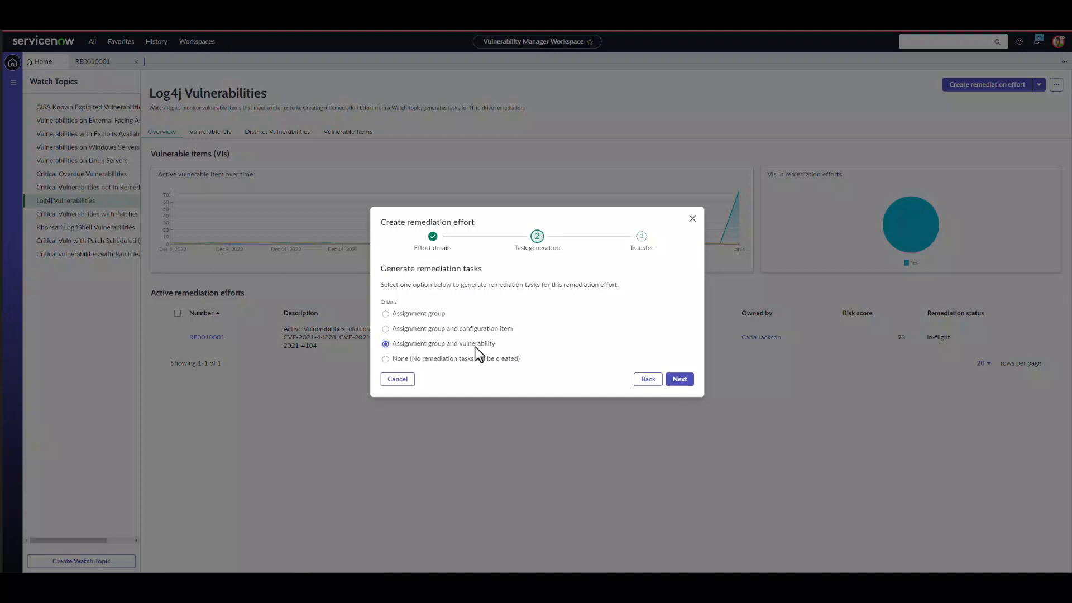
left_click(398, 379)
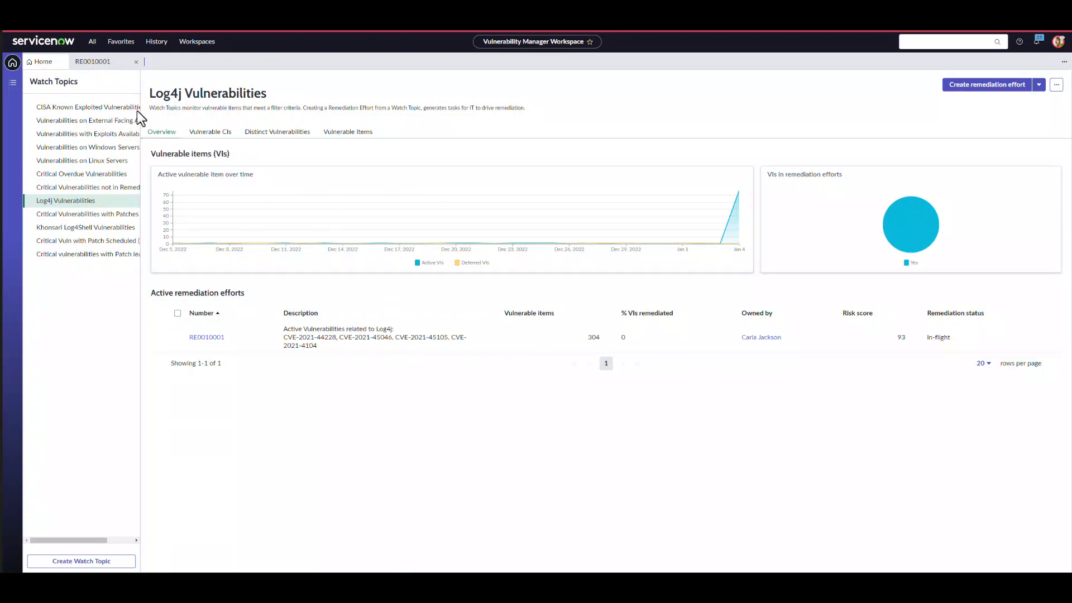
Step: Open remediation effort RE0010001 and review its remediation tasks and vulnerable items
left_click(108, 65)
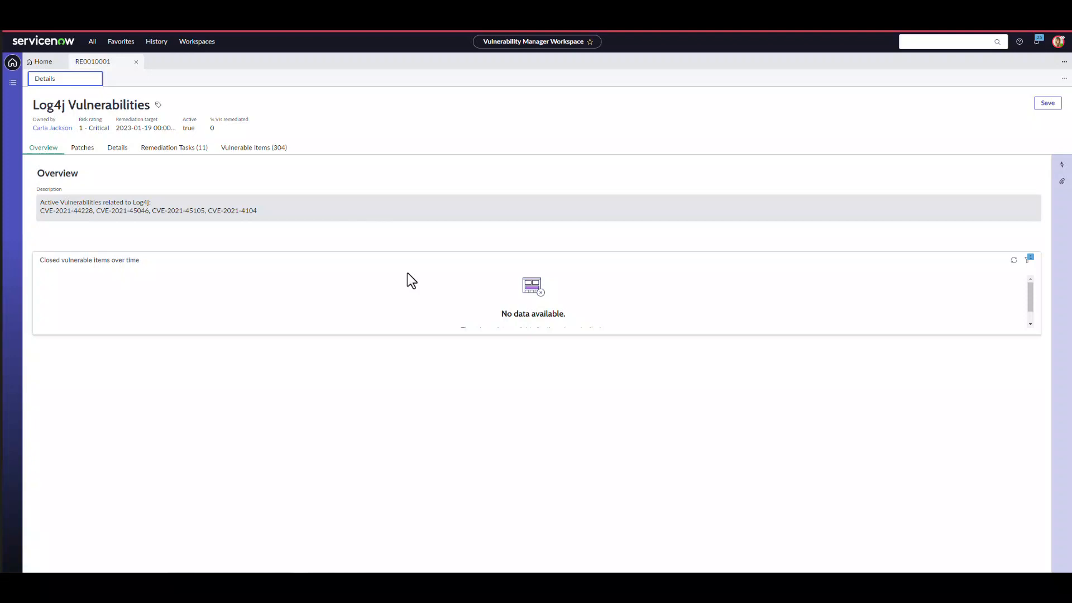
left_click(192, 154)
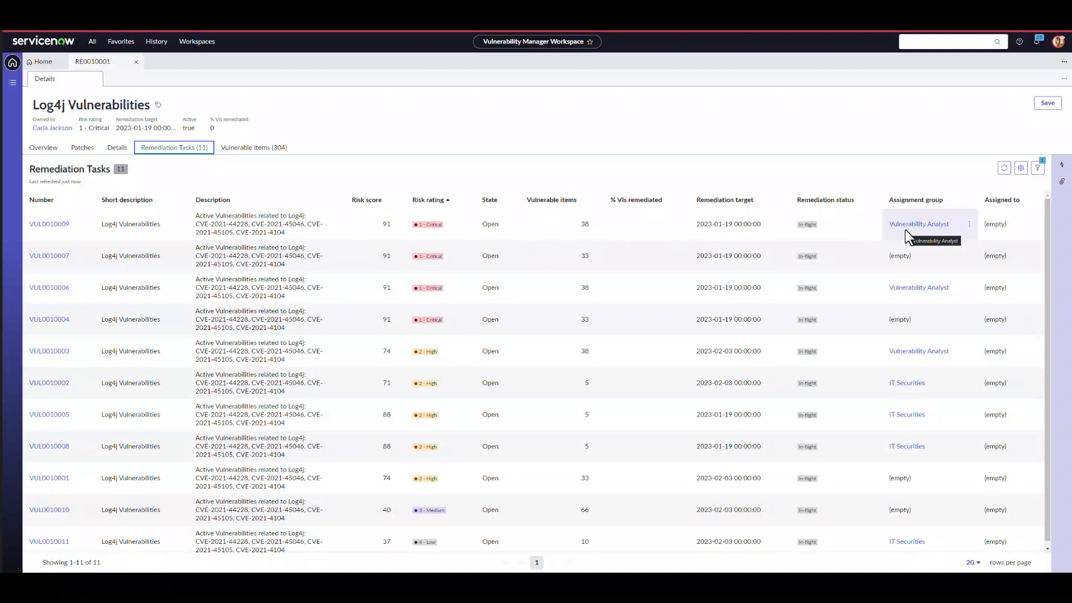
left_click(260, 152)
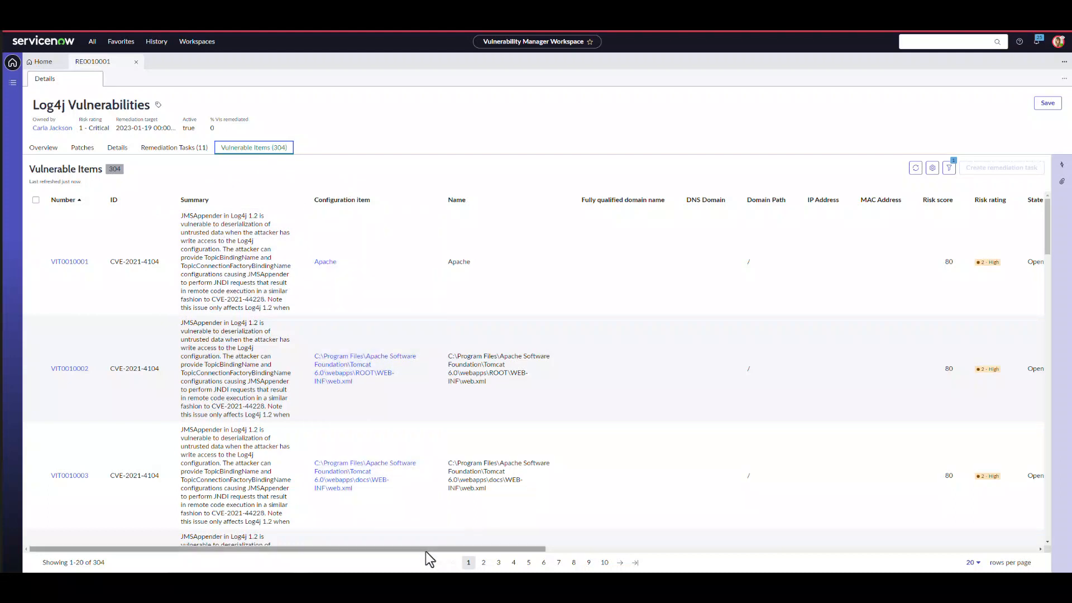
left_click_drag(428, 550, 731, 548)
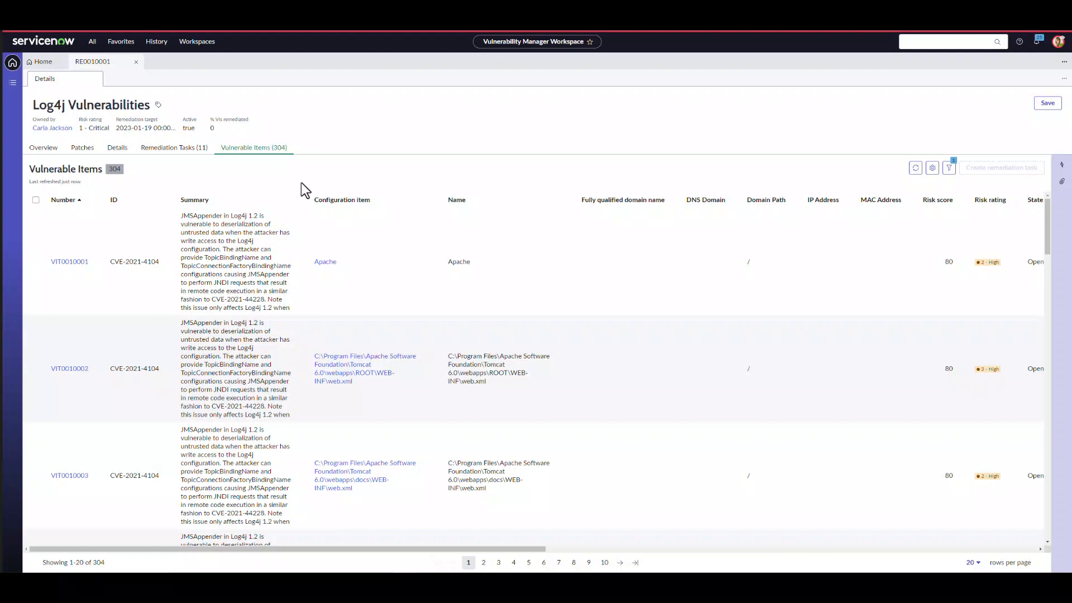
Step: Switch to the IT Remediation Workspace and check the assignment filter choices, keeping Assigned to my groups
left_click(211, 49)
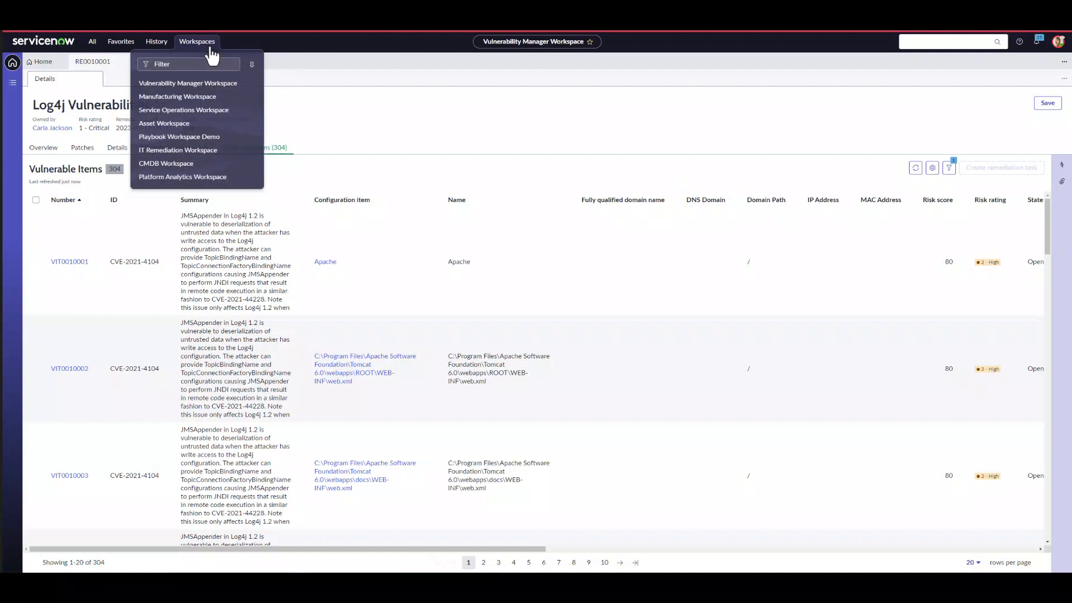
left_click(204, 150)
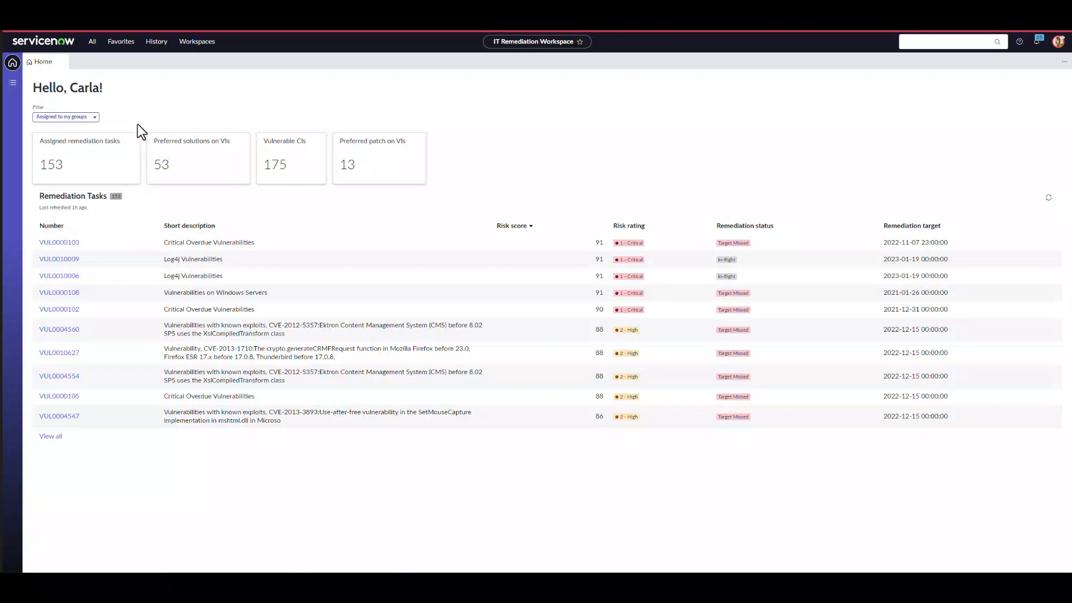
left_click(96, 118)
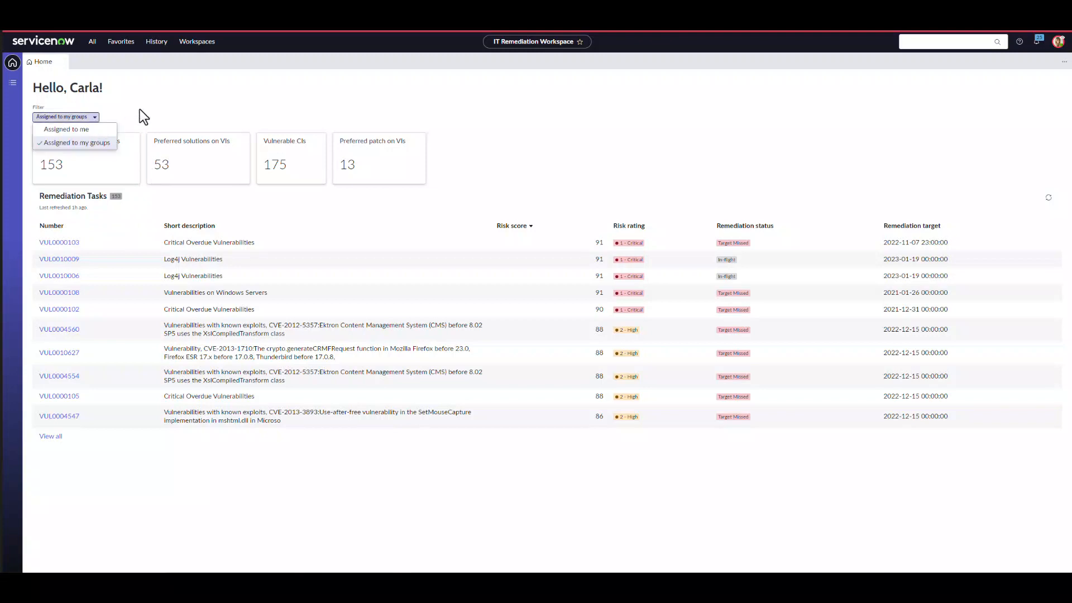
left_click(175, 110)
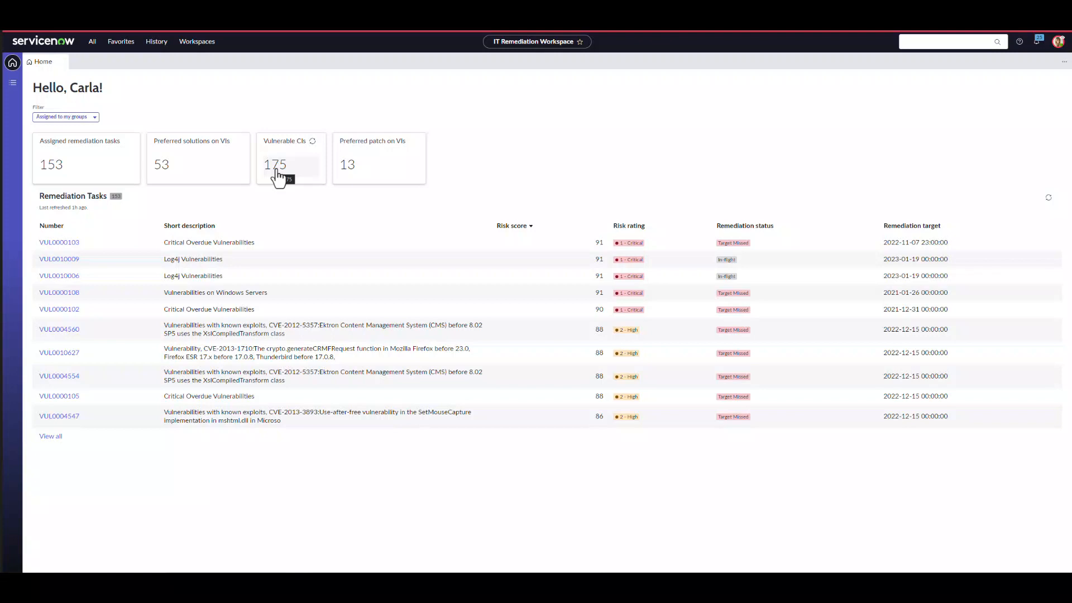
Step: Open patch update VPU0034699 from the preferred patches on VIs and review its overview and vulnerable items
left_click(372, 175)
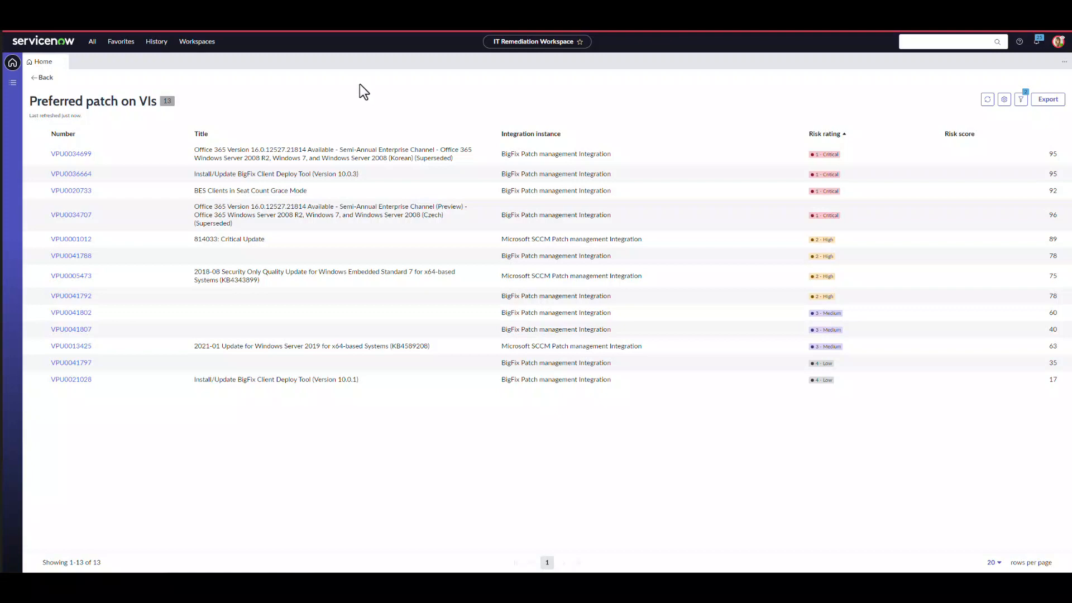
left_click(87, 156)
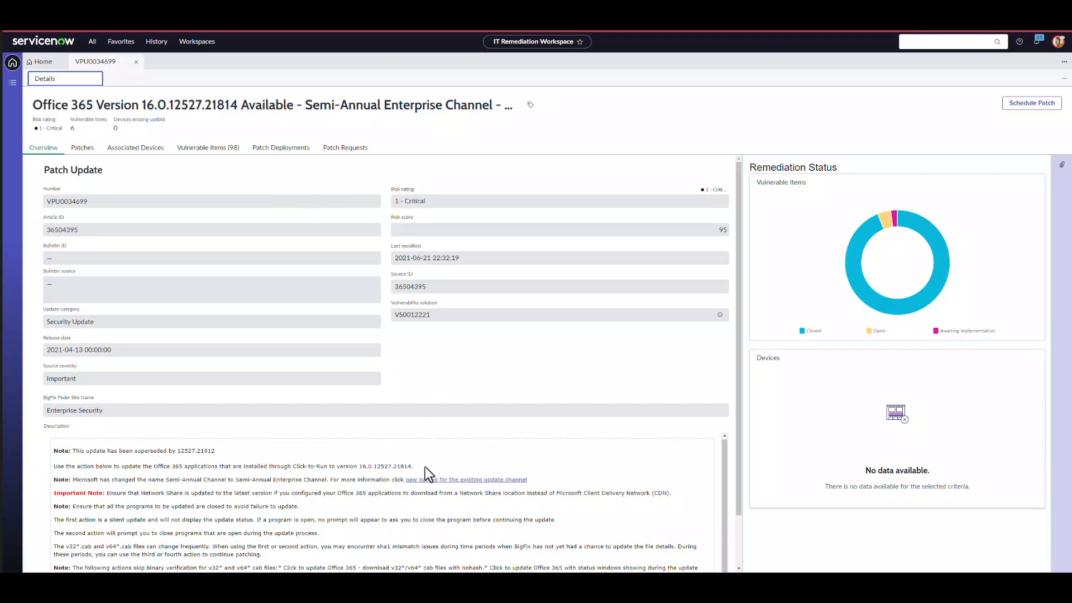
scroll(495, 497, "down", 2)
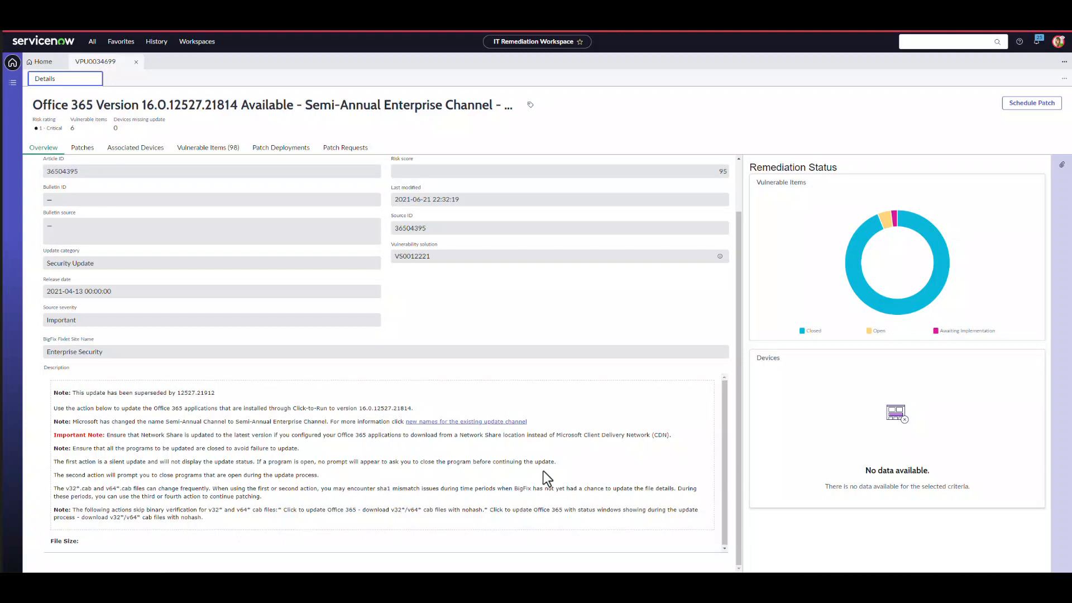
scroll(656, 331, "up", 1)
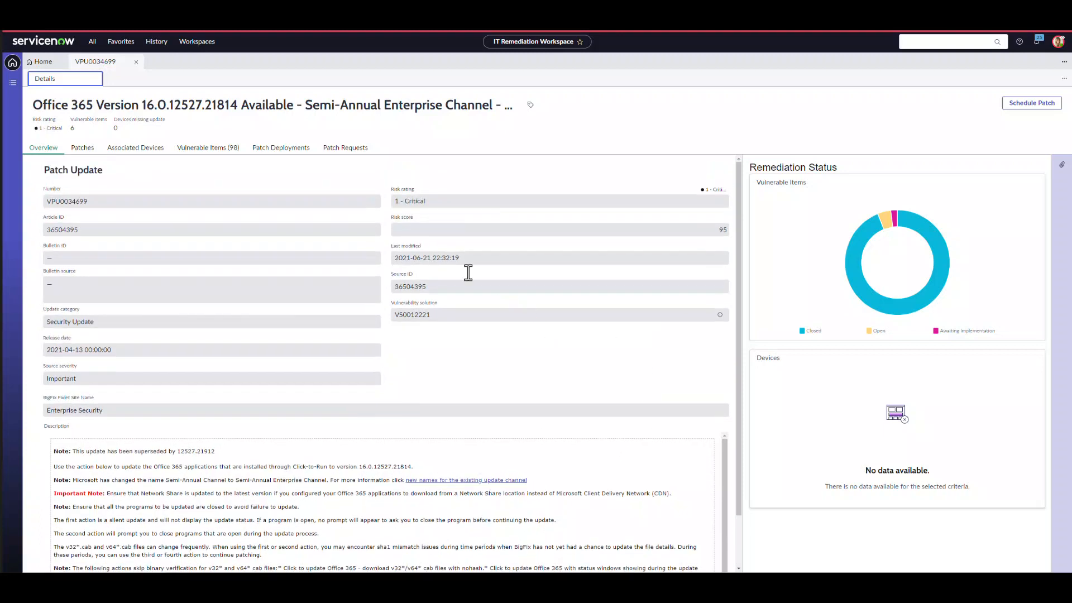
left_click(196, 152)
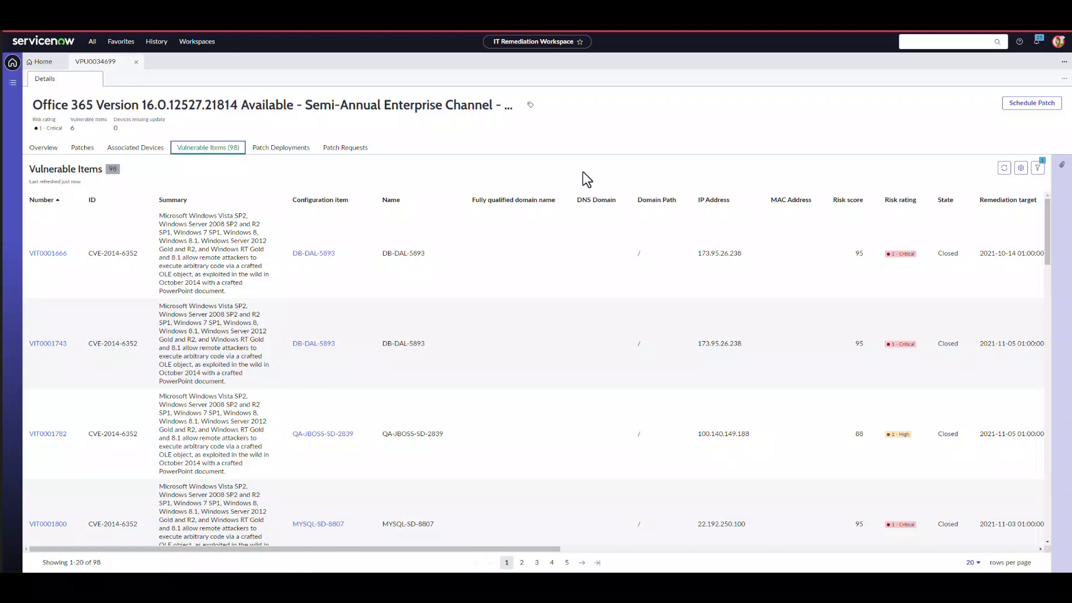
left_click(1026, 104)
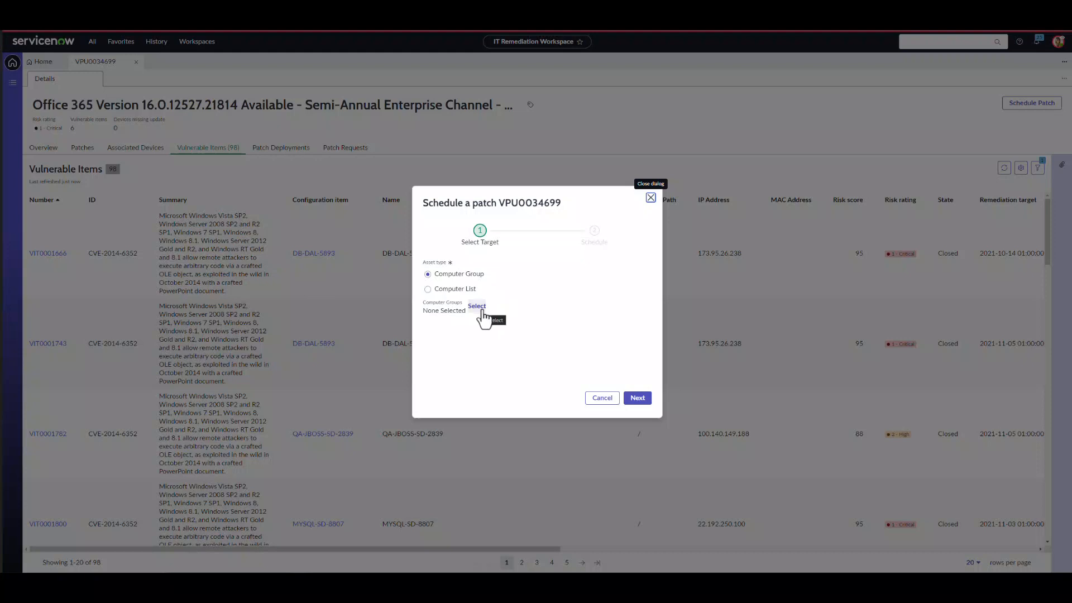
left_click(481, 313)
left_click(396, 240)
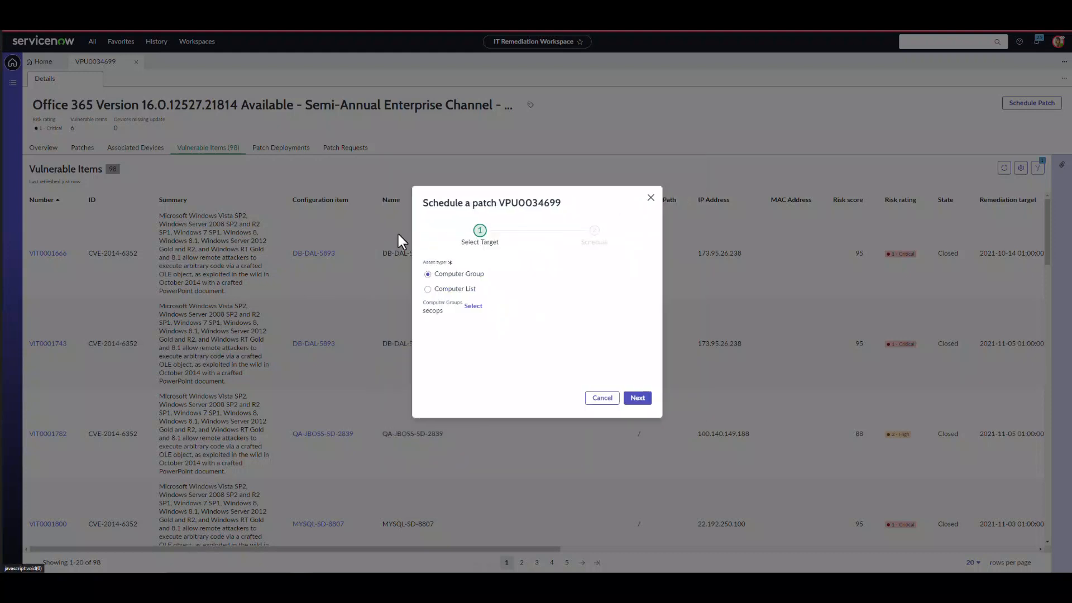
left_click(636, 397)
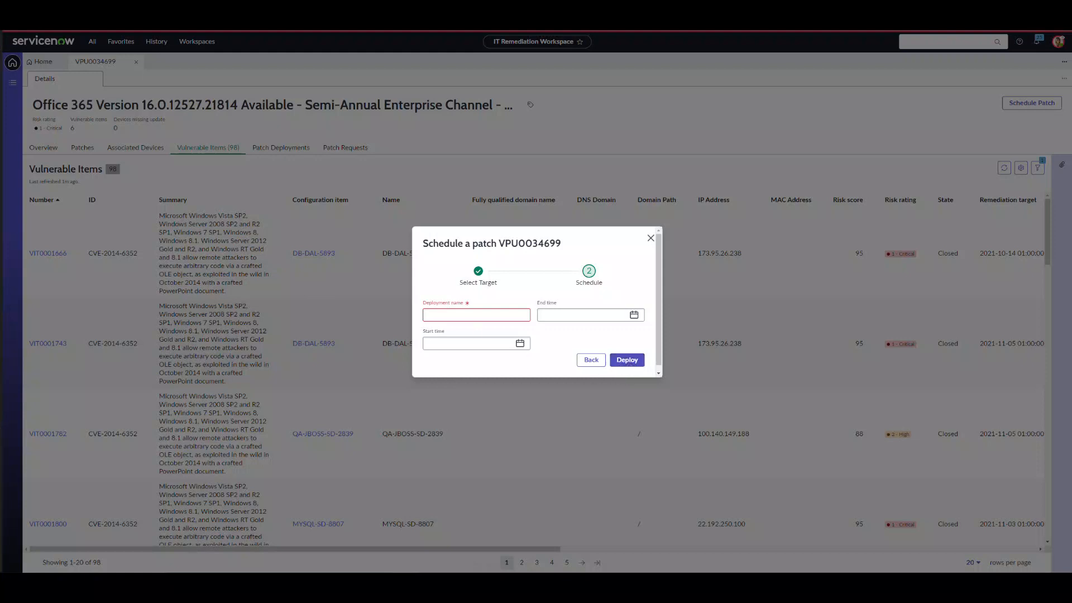
left_click(590, 360)
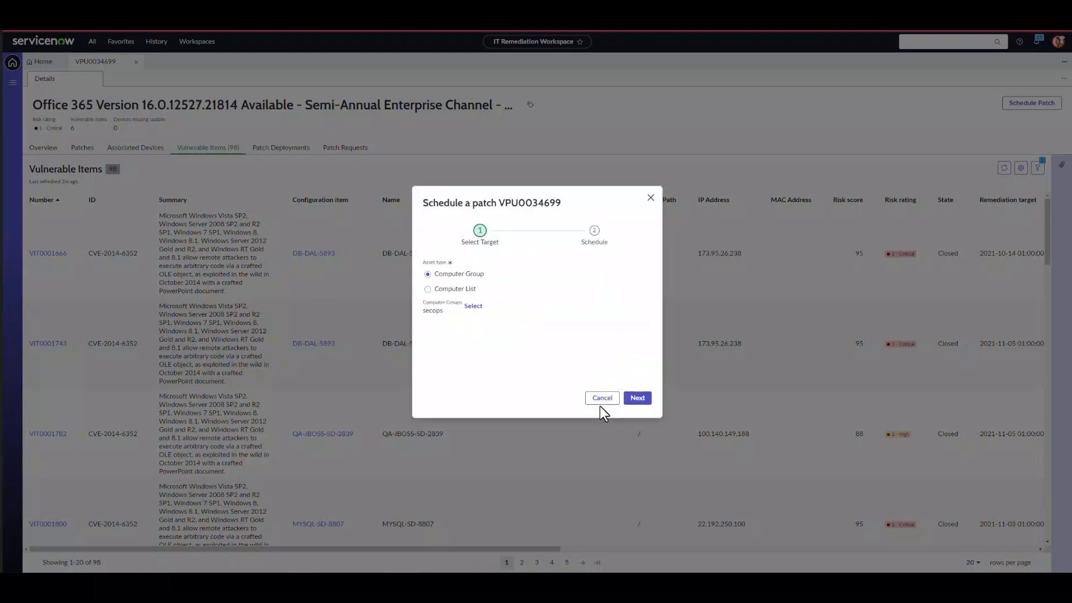
left_click(602, 399)
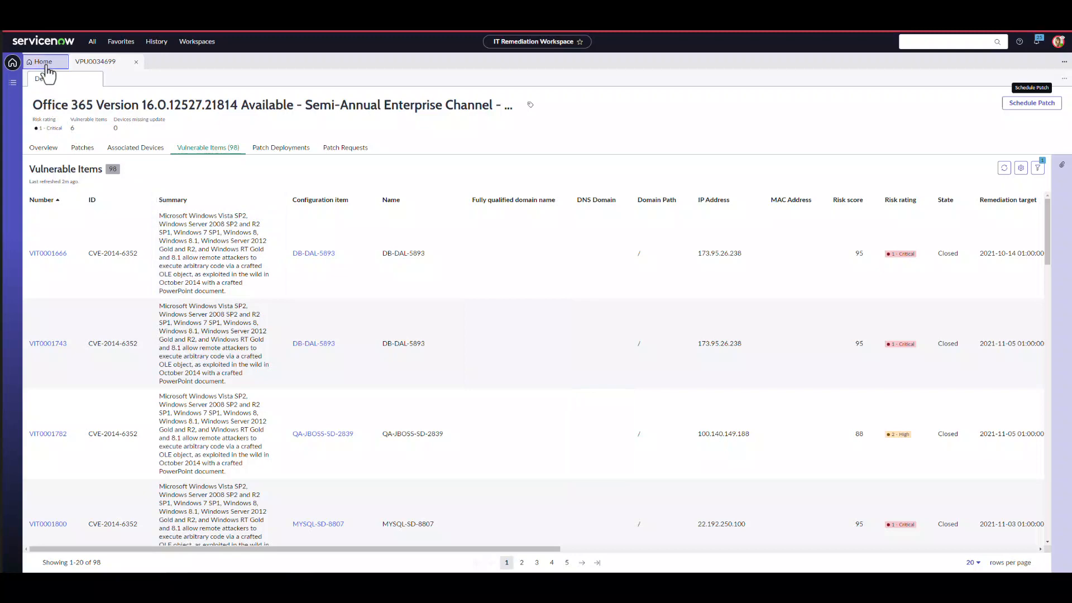
Step: Return to the workspace home, open the Log4j remediation task VUL0010009 and review its affected CIs
left_click(45, 62)
left_click(45, 78)
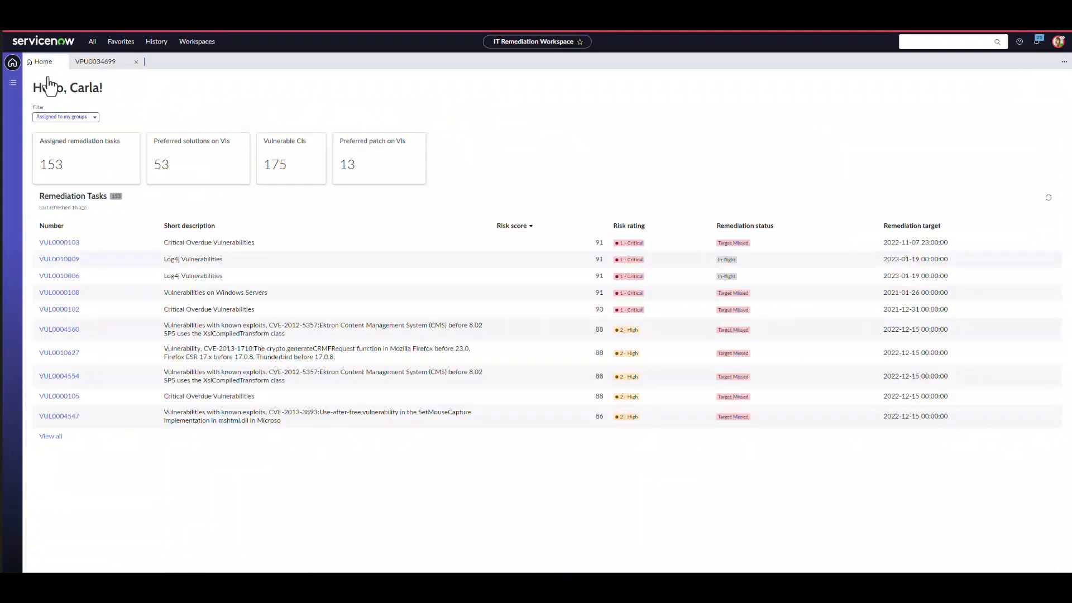
left_click(59, 259)
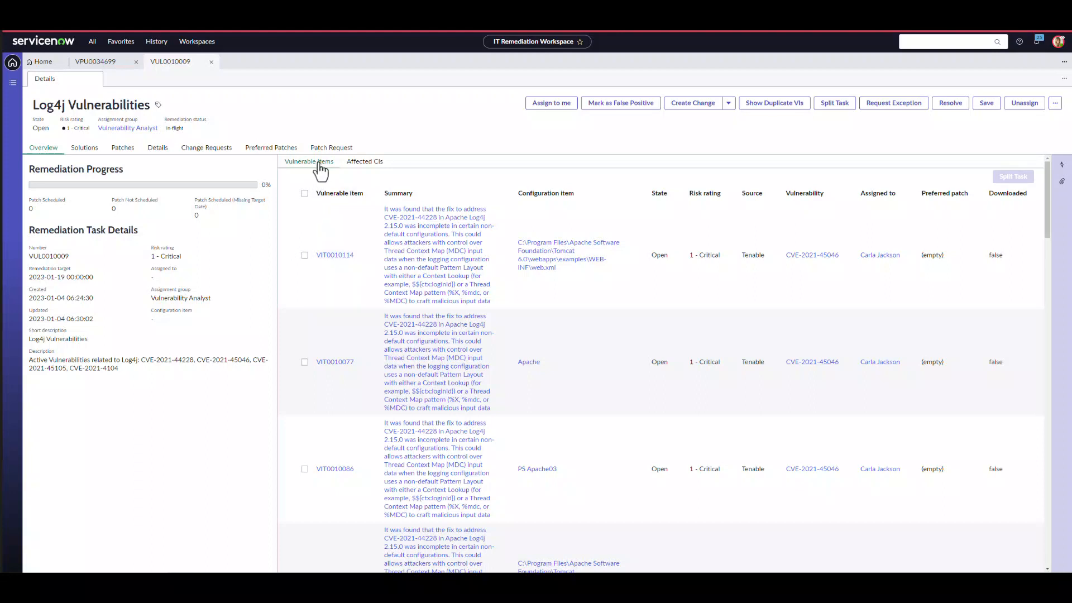
left_click(359, 162)
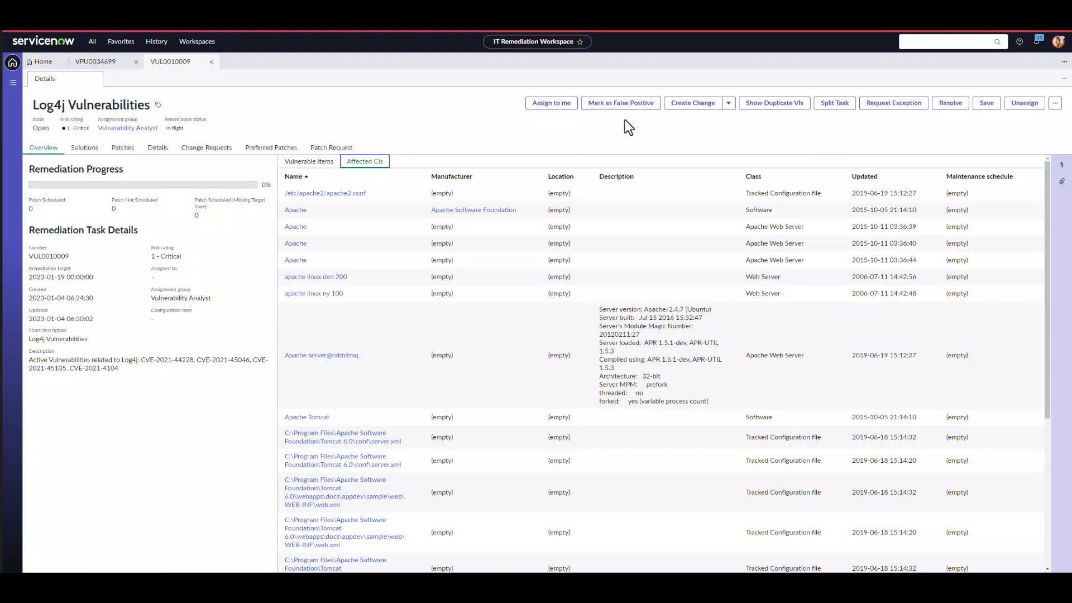
Step: Create a Standard change request for remediation task VUL0010009 using Server Standard Changes and the Reboot Windows Server template, and show the task's change requests
left_click(703, 113)
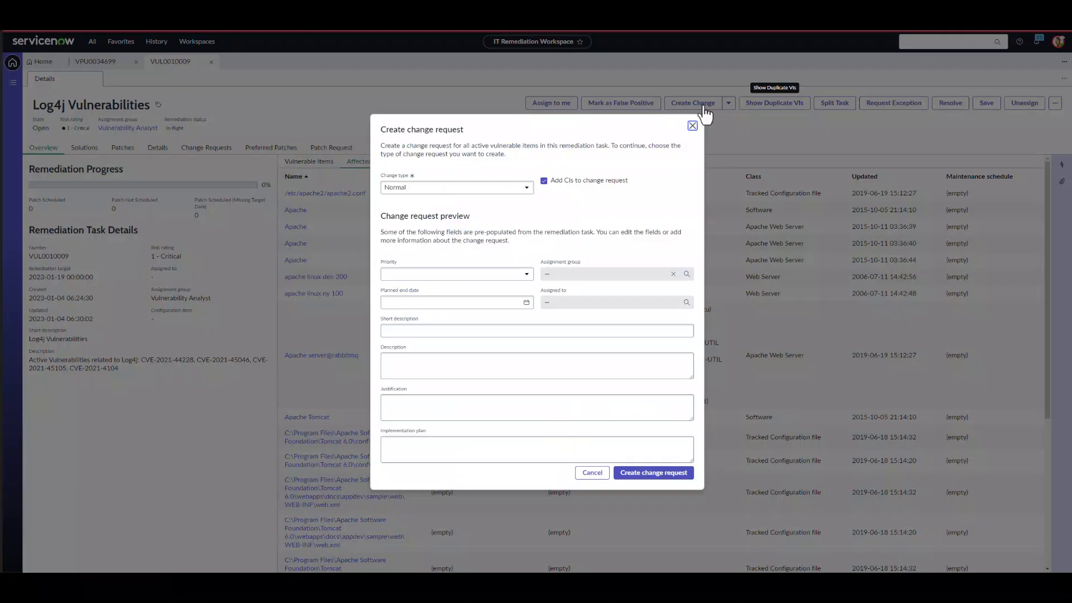
left_click(518, 192)
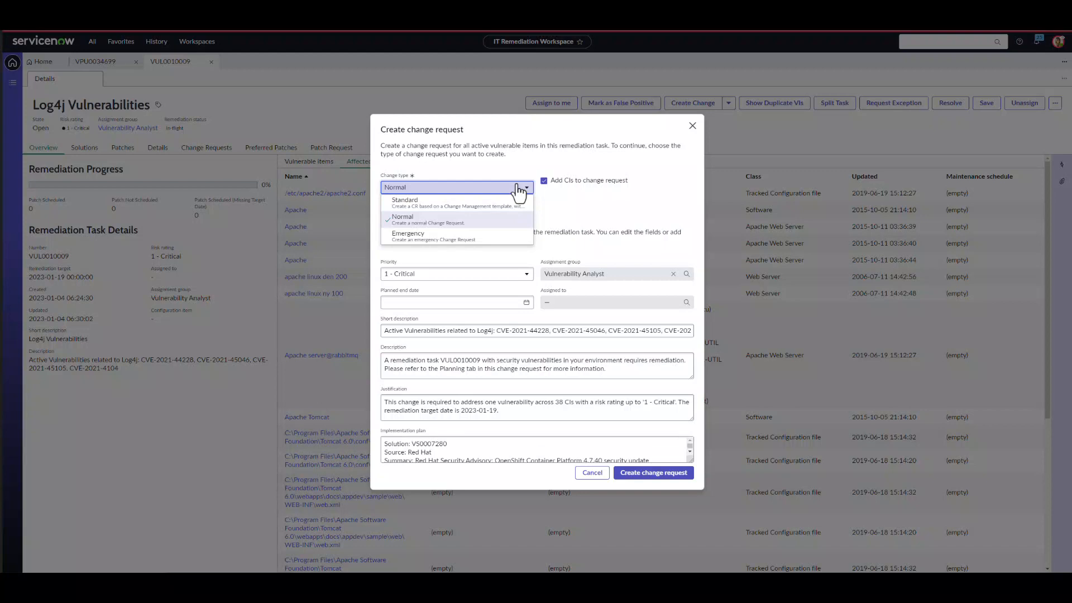
left_click(478, 202)
left_click(478, 223)
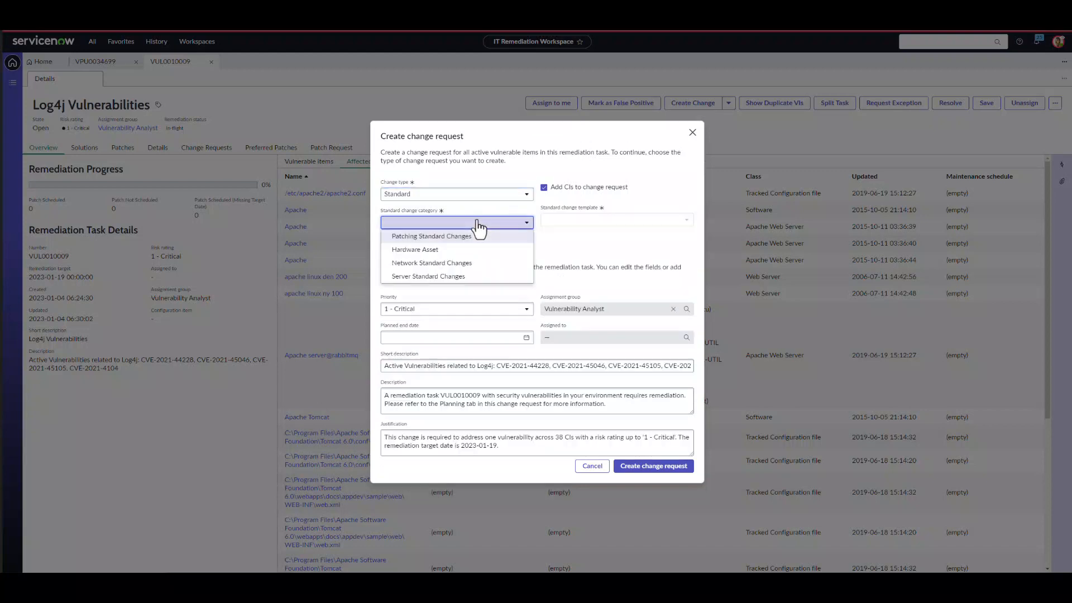
left_click(462, 277)
left_click(591, 220)
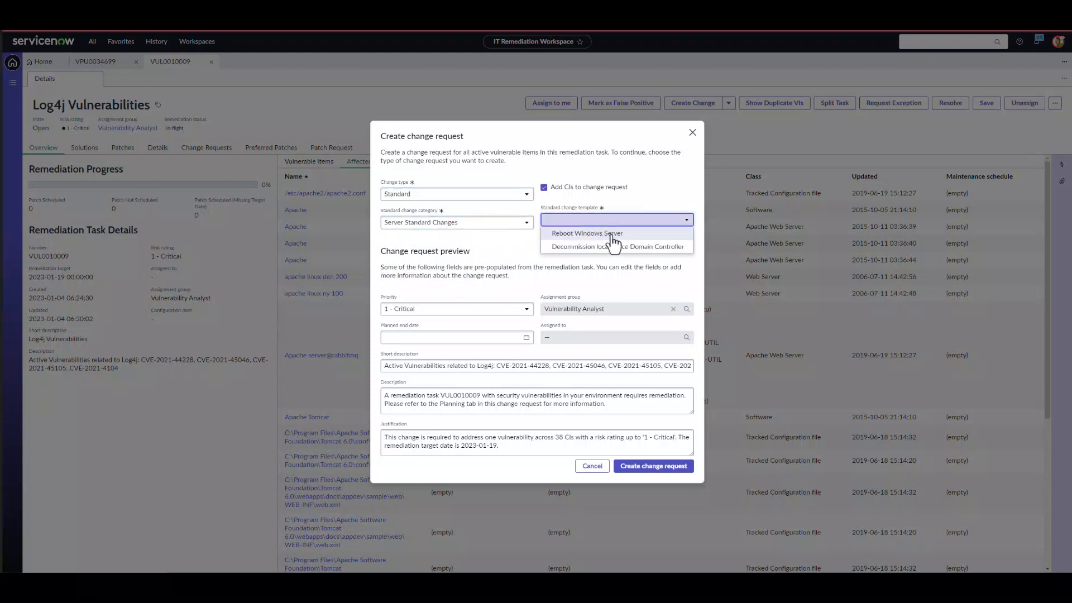
left_click(614, 235)
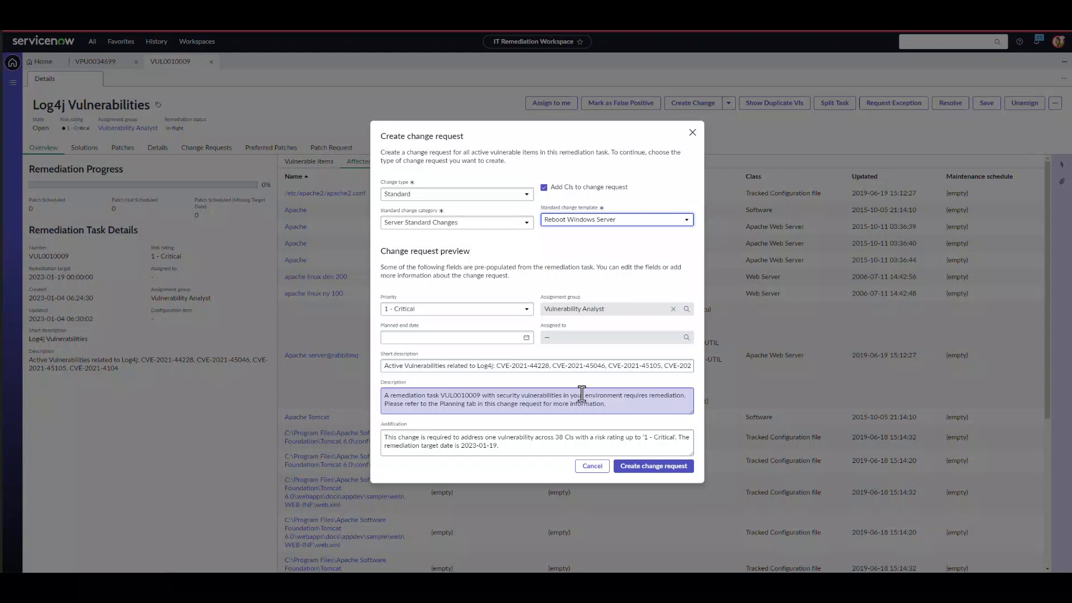
left_click(653, 472)
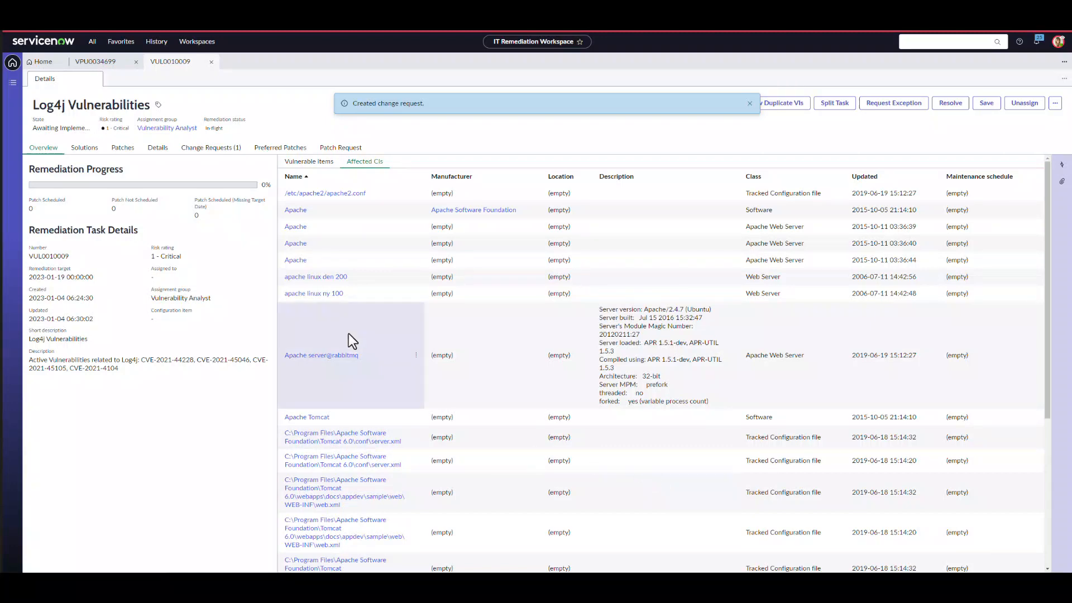
left_click(229, 149)
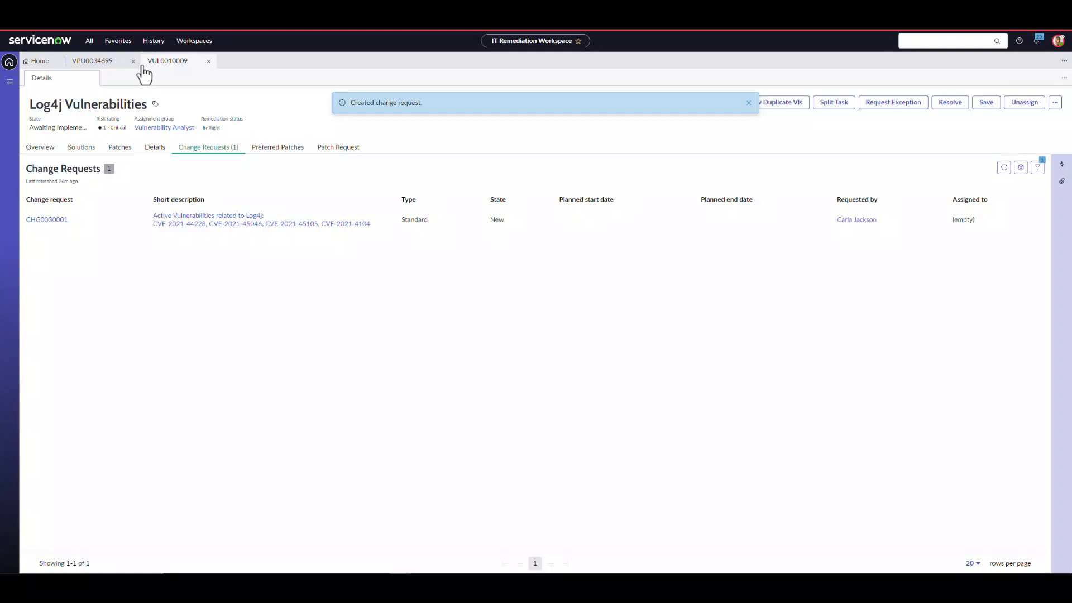
Step: Open the VR - Remediation Target Rules favorite and review the Critical Risk Rating rule's target days and condition
left_click(117, 41)
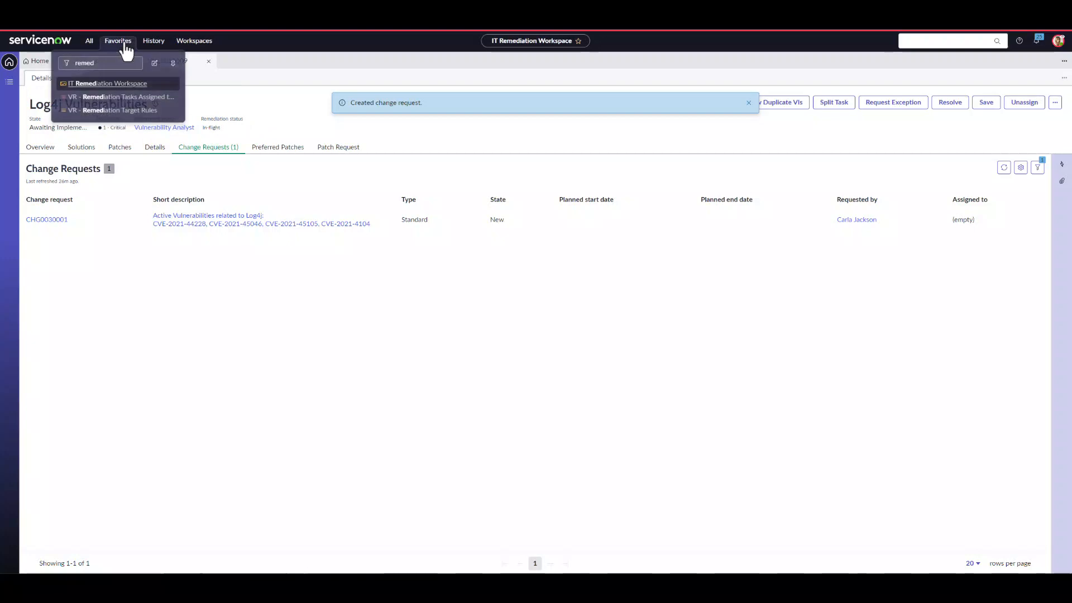
left_click(128, 111)
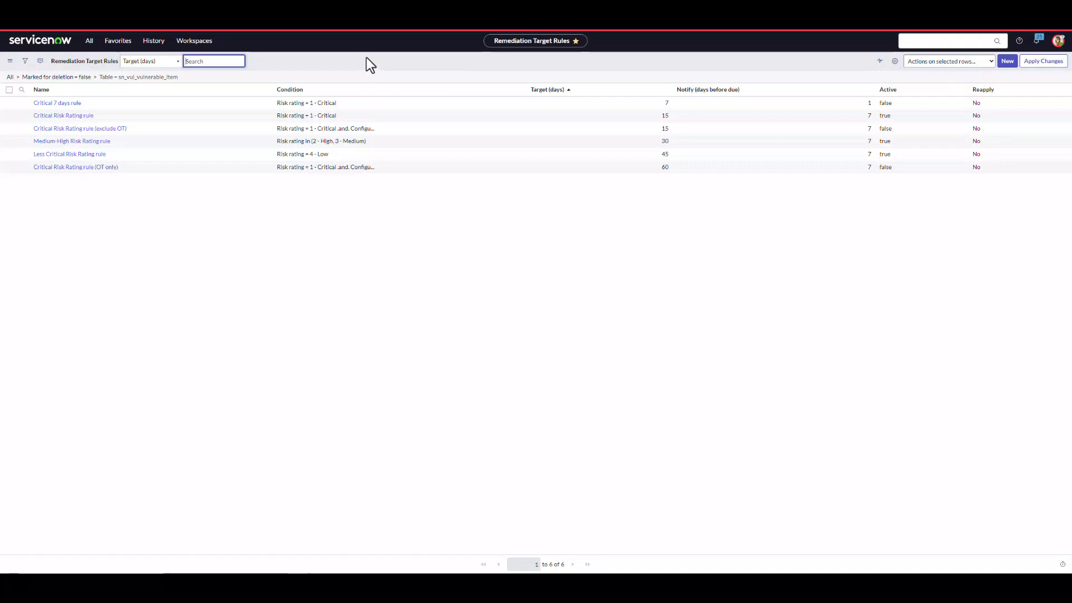
left_click(88, 118)
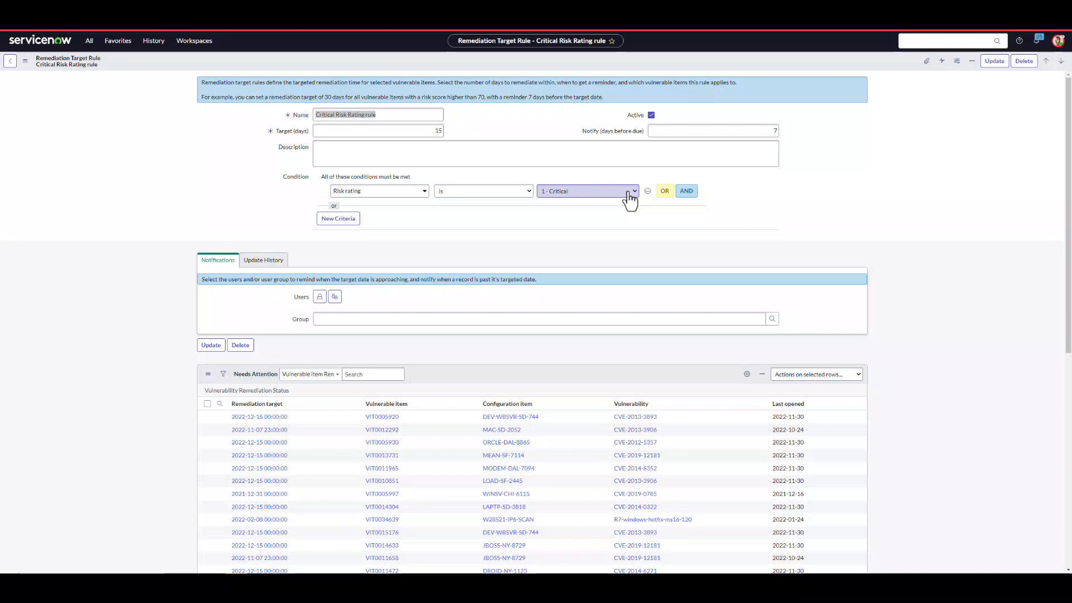
Step: Find the VR - Vulnerability Calculators favorite with the filter "calc" and open the Default Risk Calculator
left_click(119, 41)
type("targ")
double_click(124, 62)
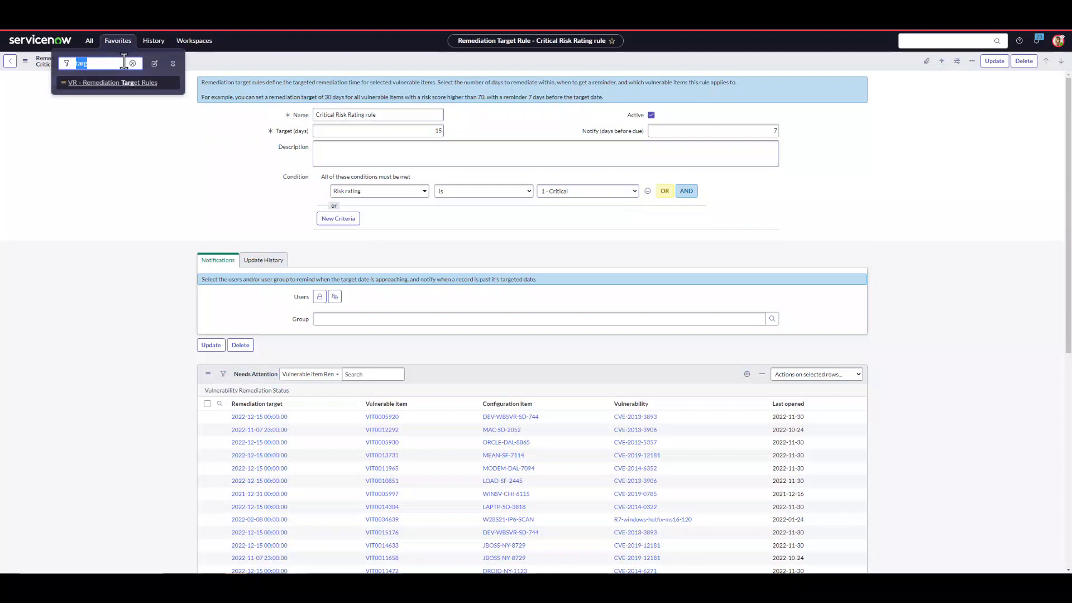
type("calc")
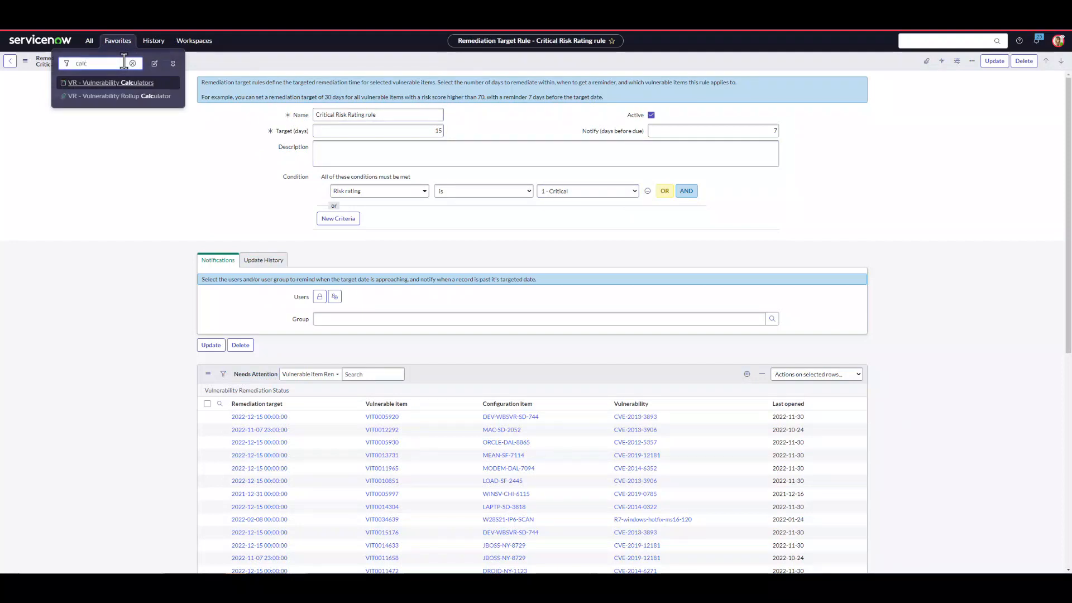
left_click(123, 83)
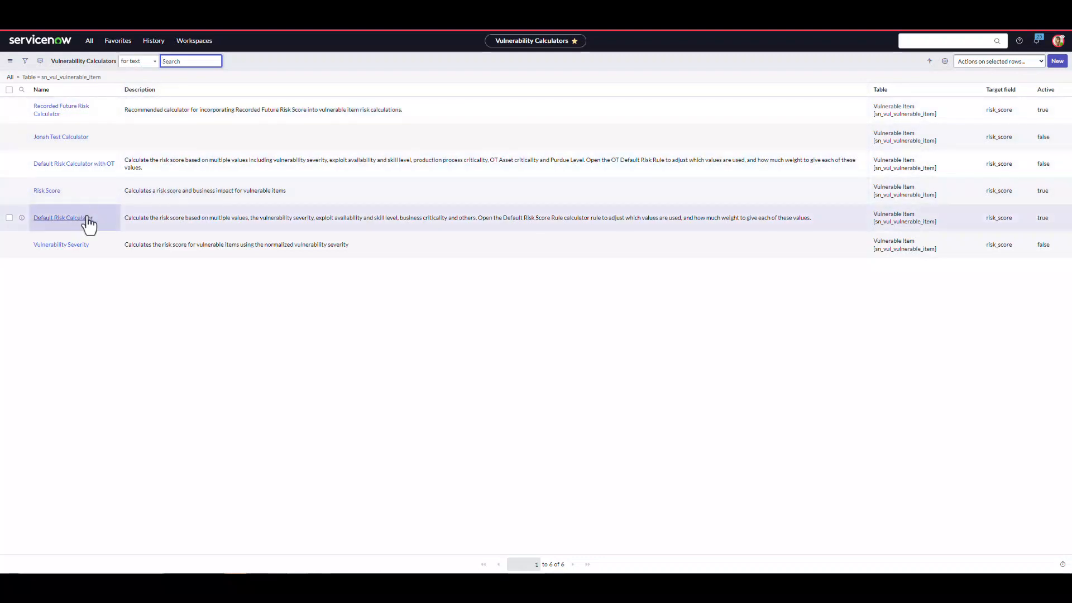
left_click(84, 219)
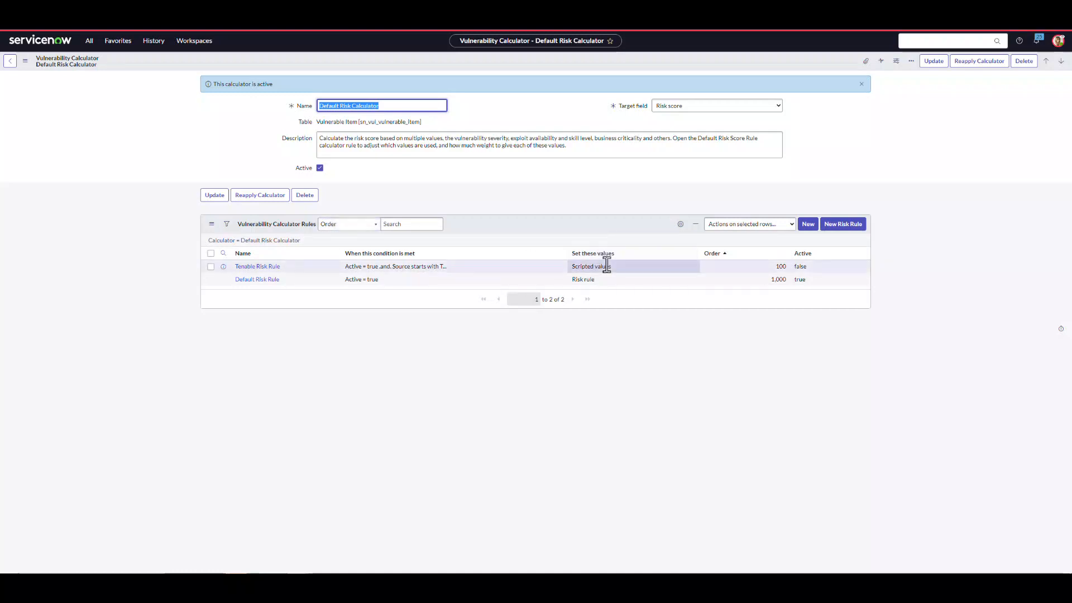
Step: Open the Default Risk Rule and review its risk calculator criteria, weights and sample scenarios
left_click(259, 282)
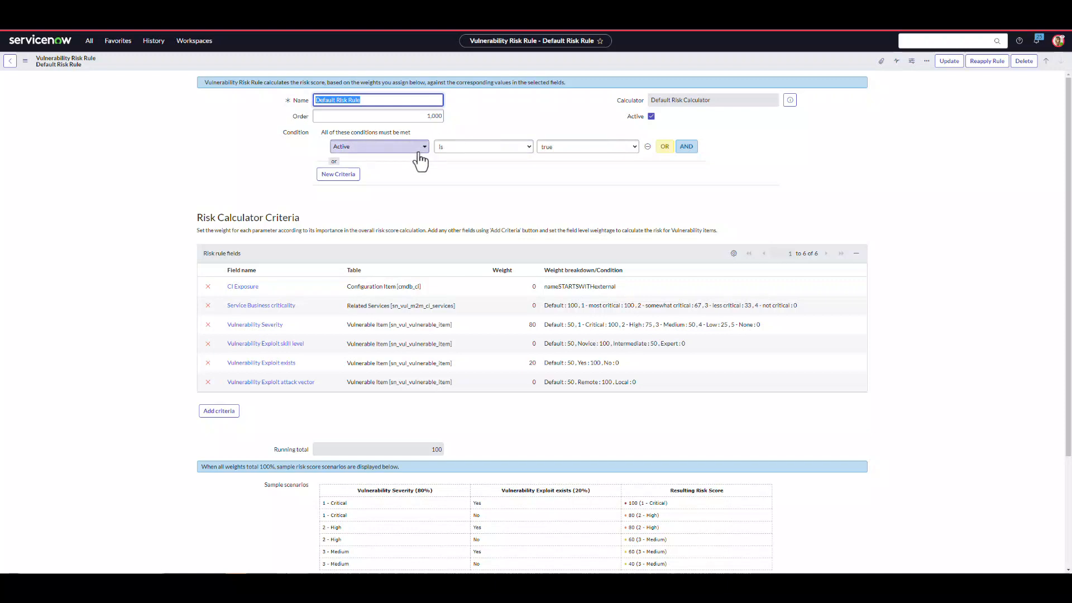
scroll(514, 213, "down", 1)
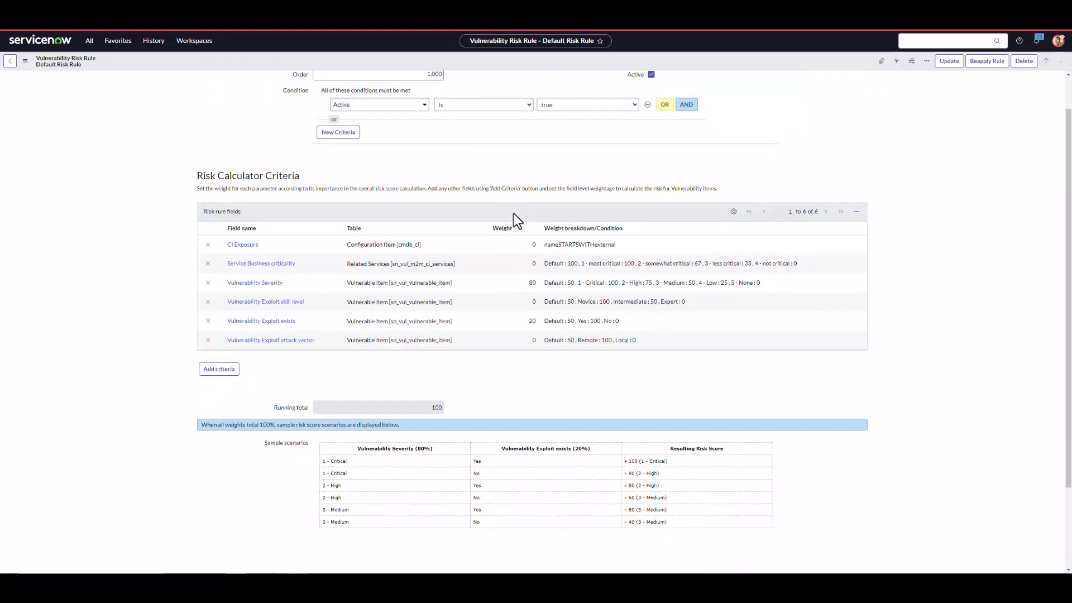
scroll(514, 213, "down", 1)
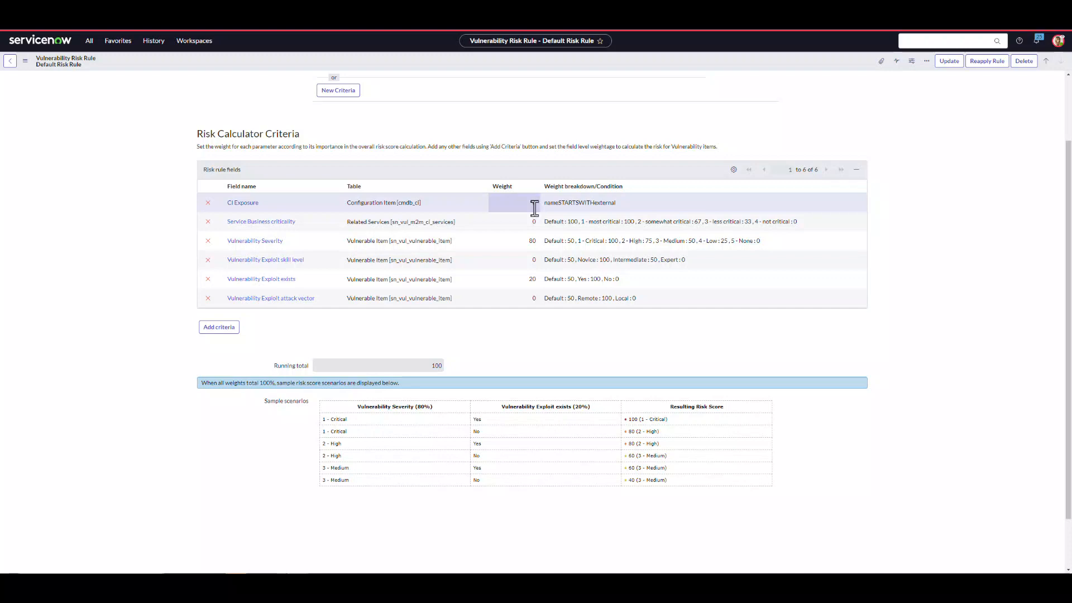
scroll(554, 397, "down", 2)
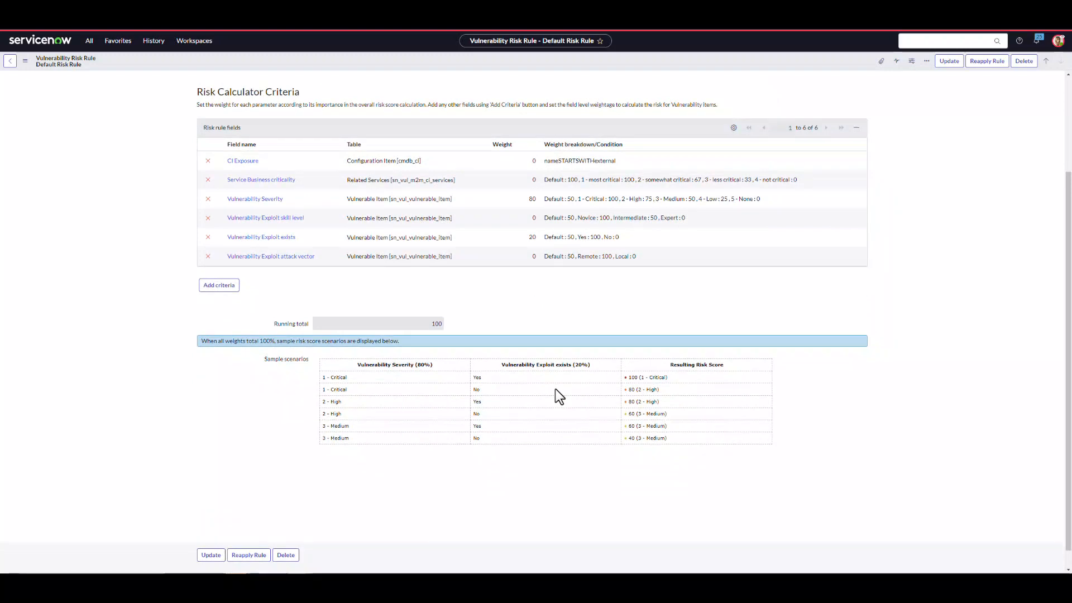
scroll(545, 387, "up", 2)
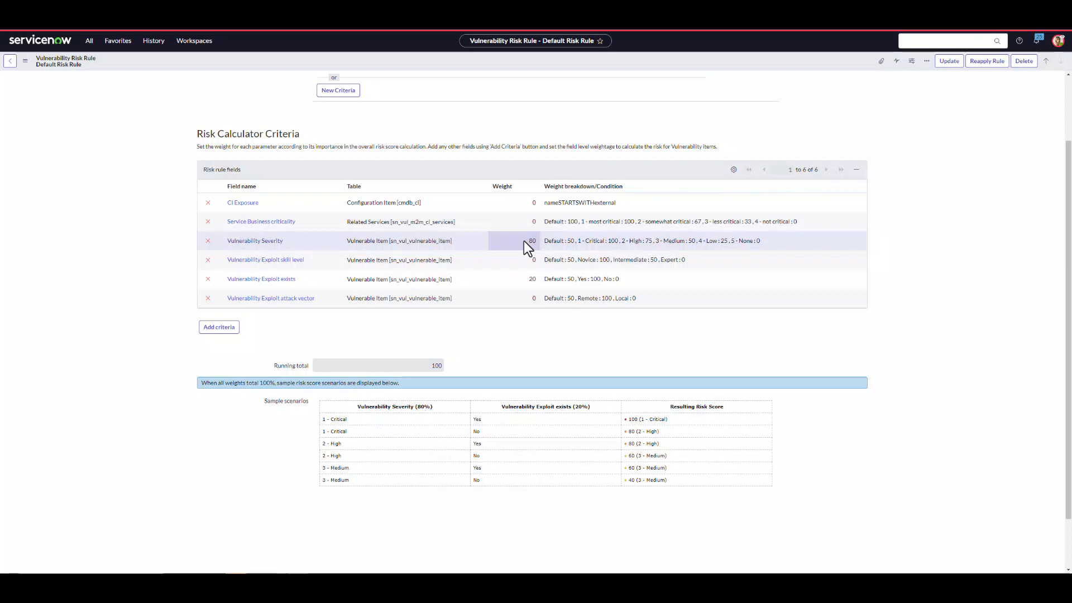
Step: Set the weights of the CI Exposure and Service Business criticality risk rule fields to 10 each
double_click(529, 205)
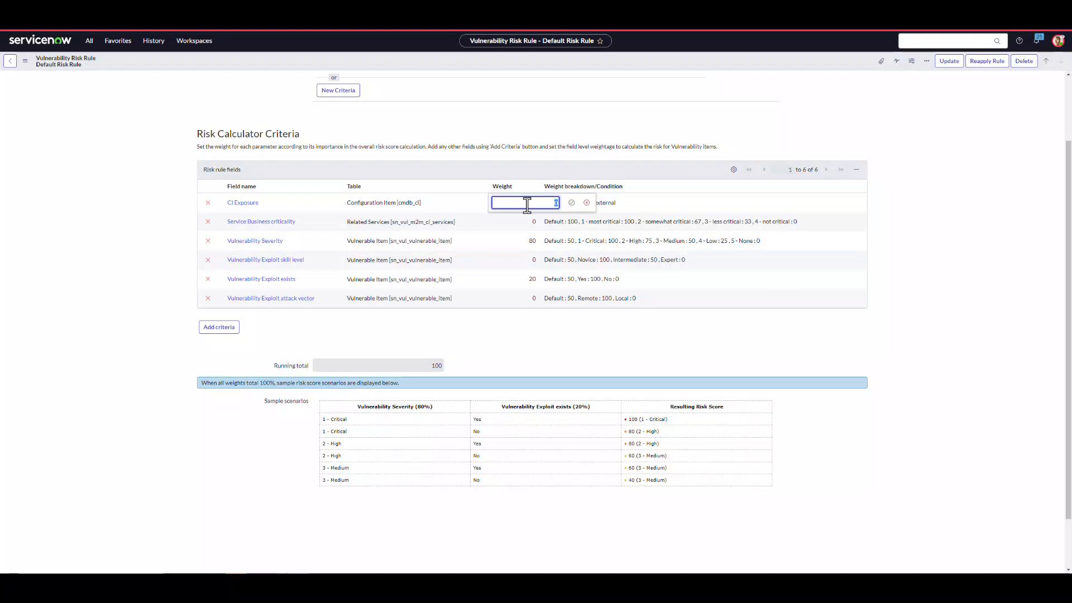
type("10")
left_click(571, 202)
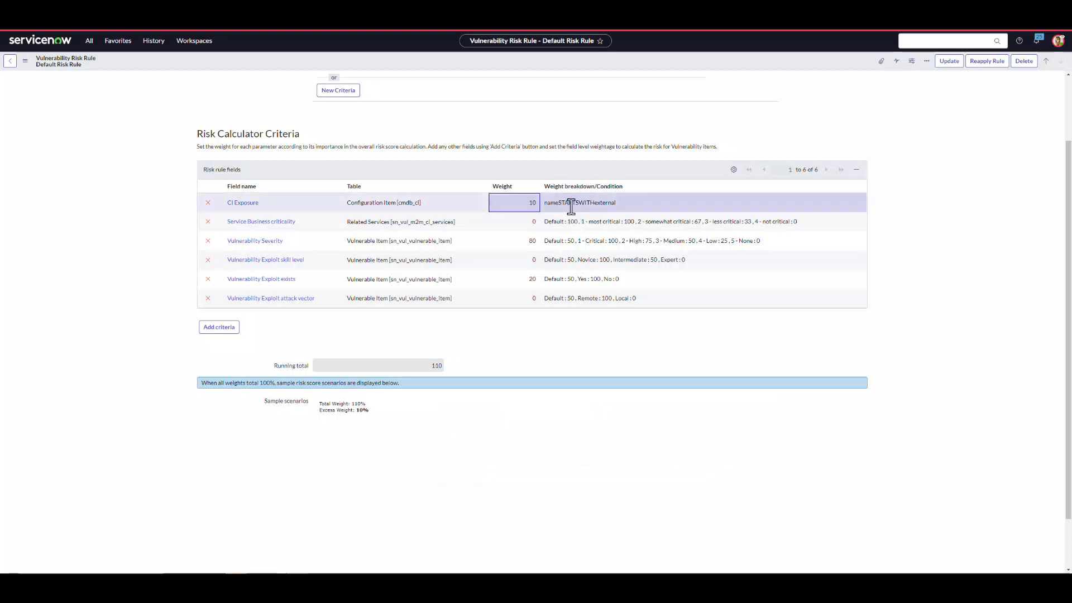
double_click(528, 222)
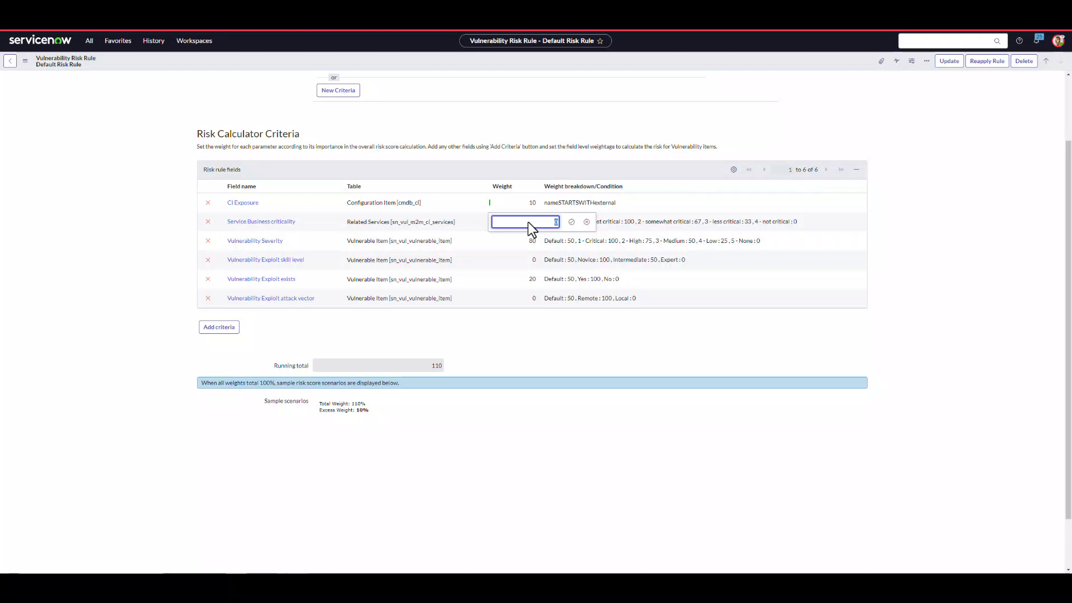
left_click(571, 222)
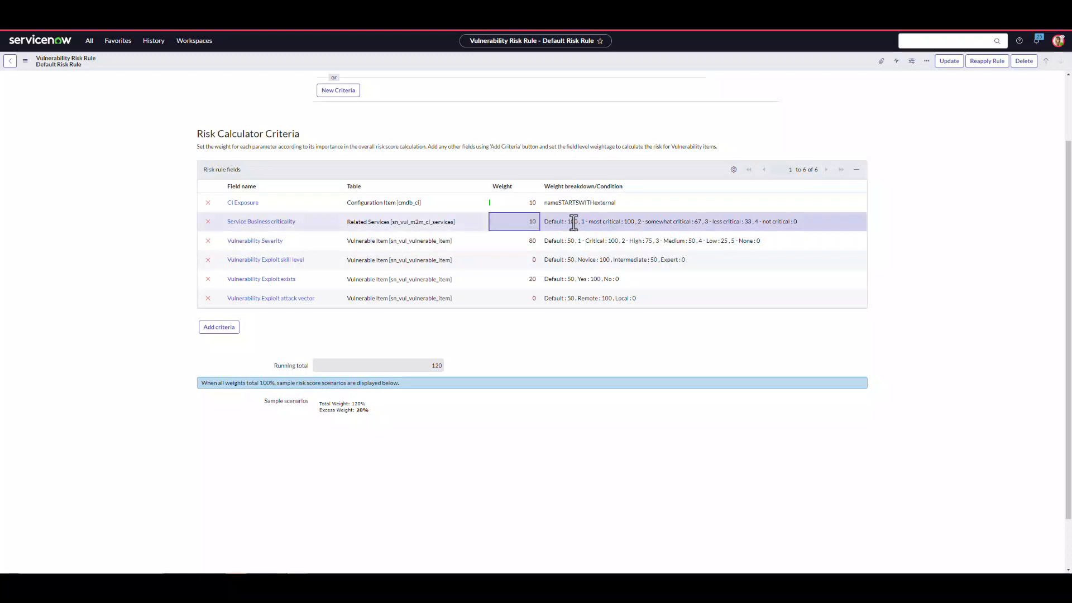
Step: Set the Vulnerability Severity weight to 50 and the Vulnerability Exploit exists weight to 30 in the risk rule fields
left_click(525, 242)
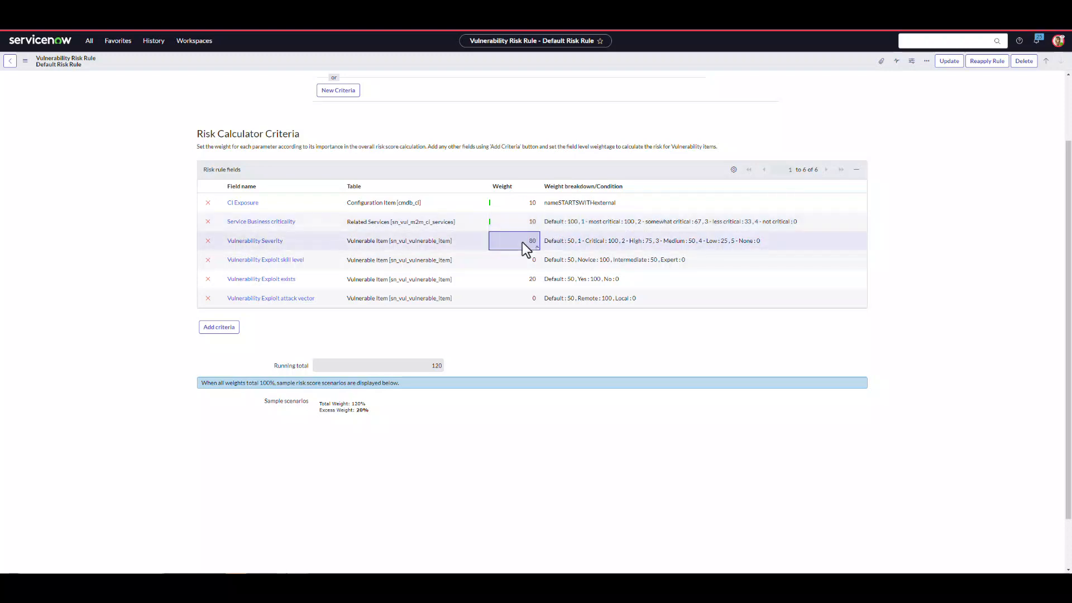
left_click(525, 242)
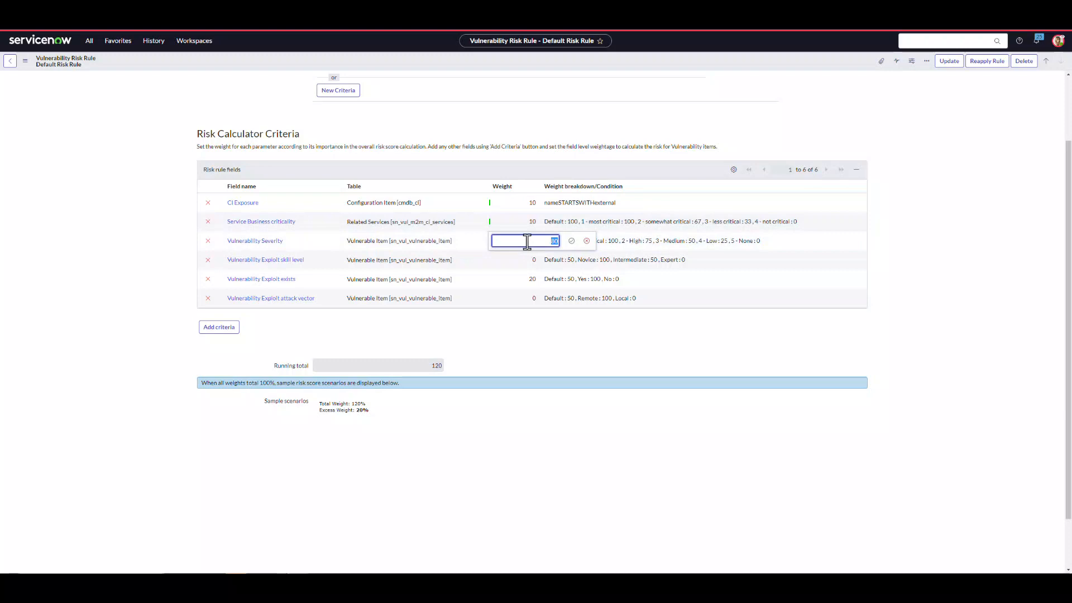
type("50")
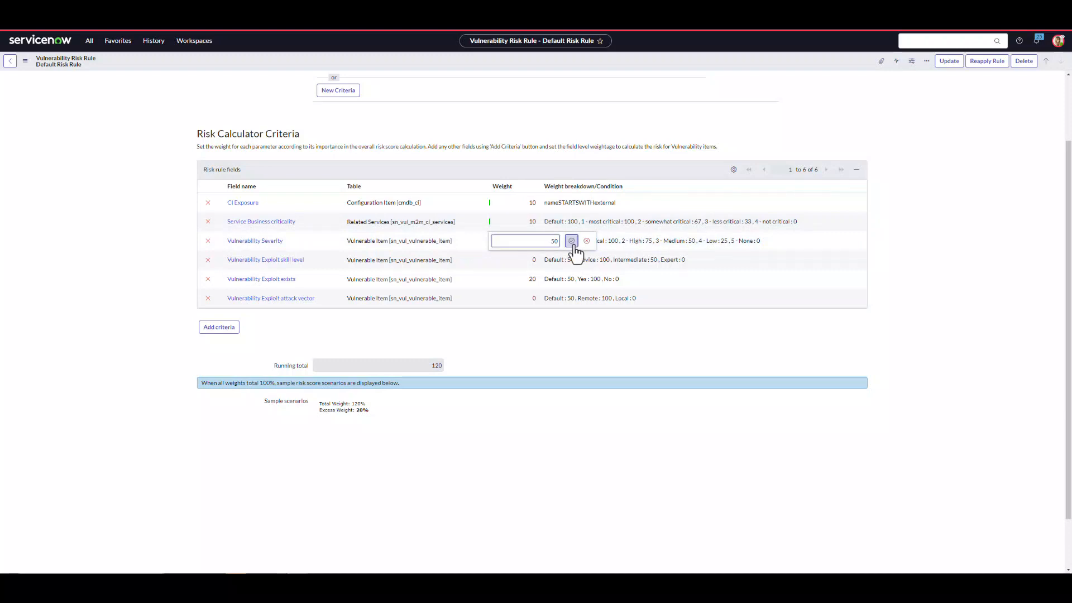
left_click(571, 240)
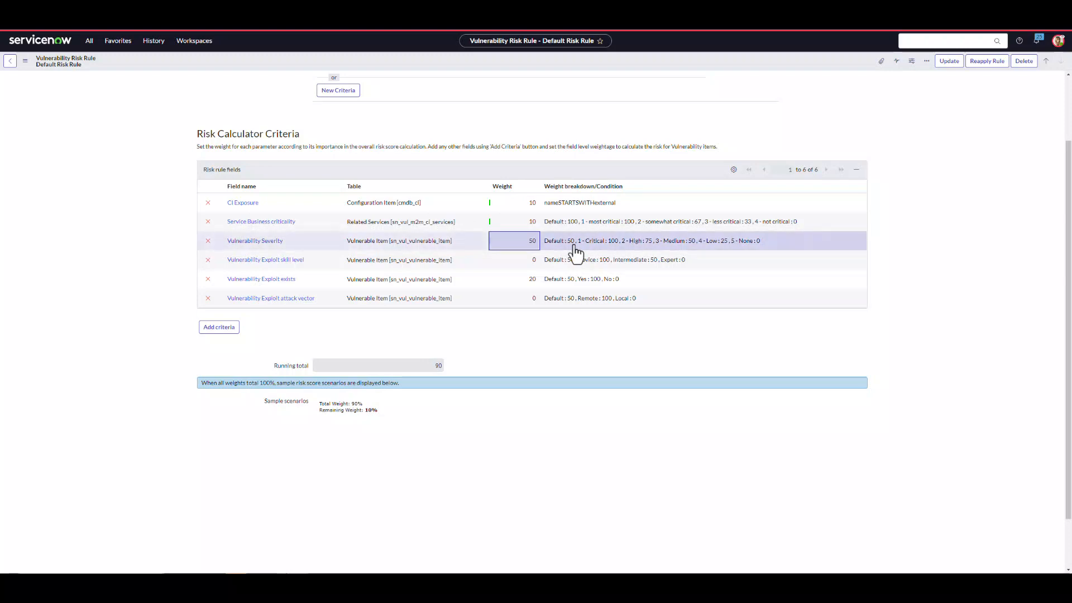
double_click(525, 280)
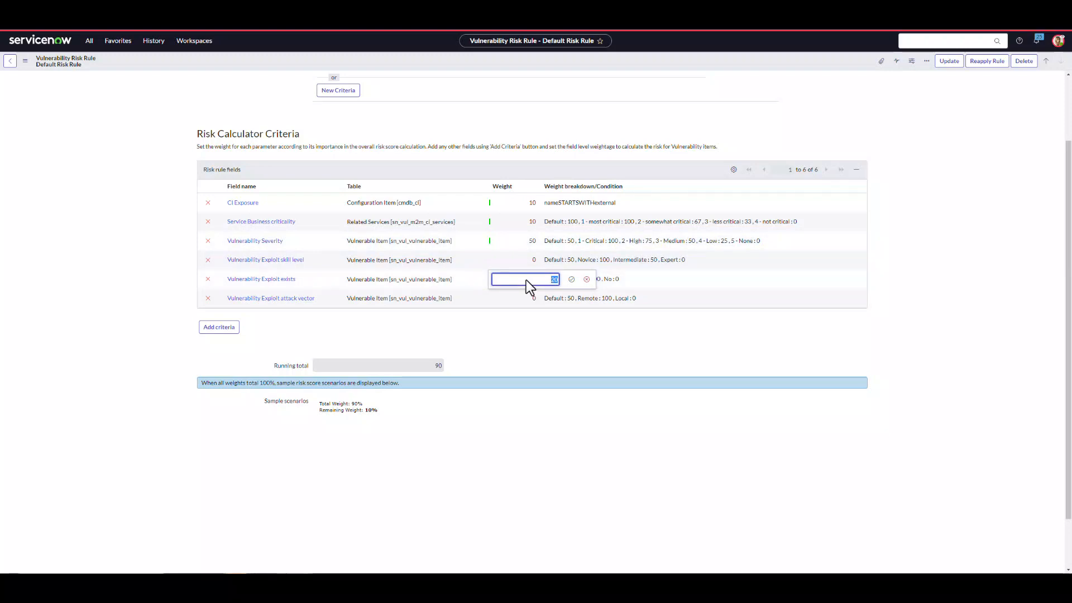
type("30")
left_click(571, 279)
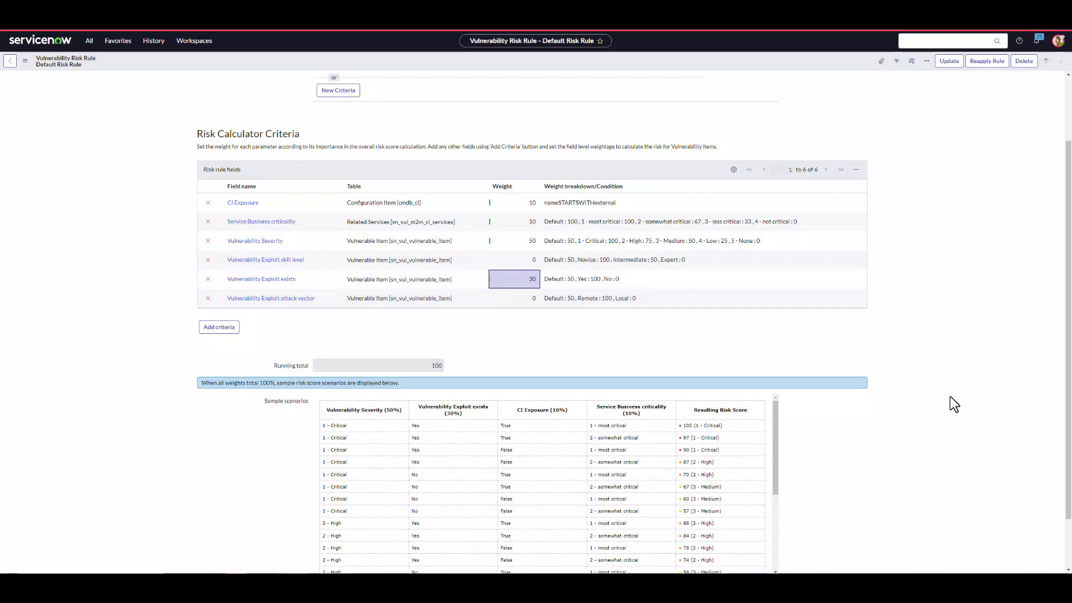
Step: Examine the sample scenarios and resulting risk scores for the changed criteria weights
scroll(899, 404, "down", 2)
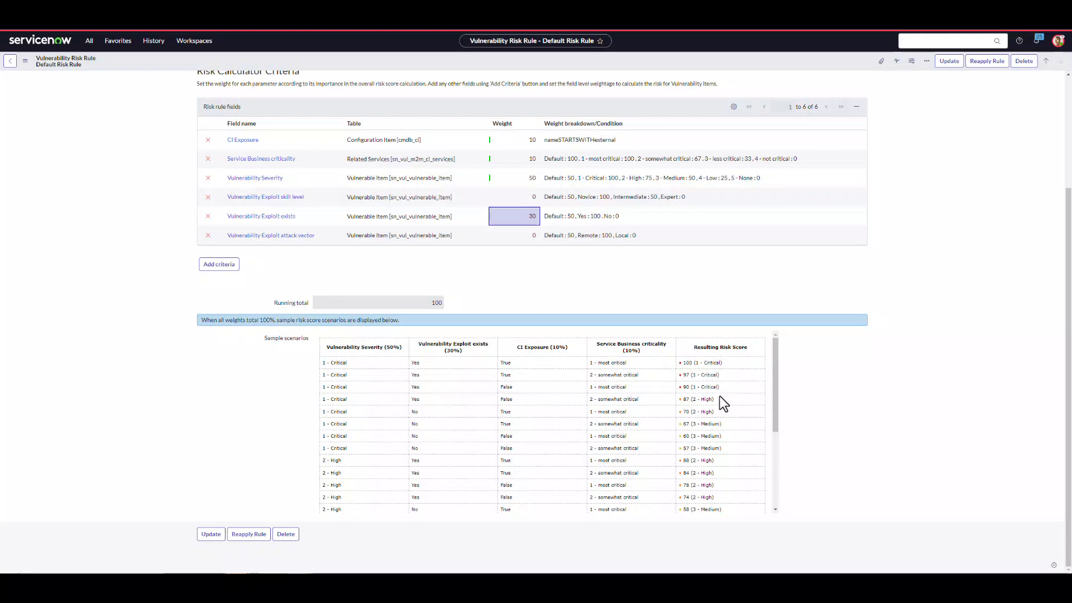
scroll(716, 405, "down", 1)
scroll(717, 405, "up", 1)
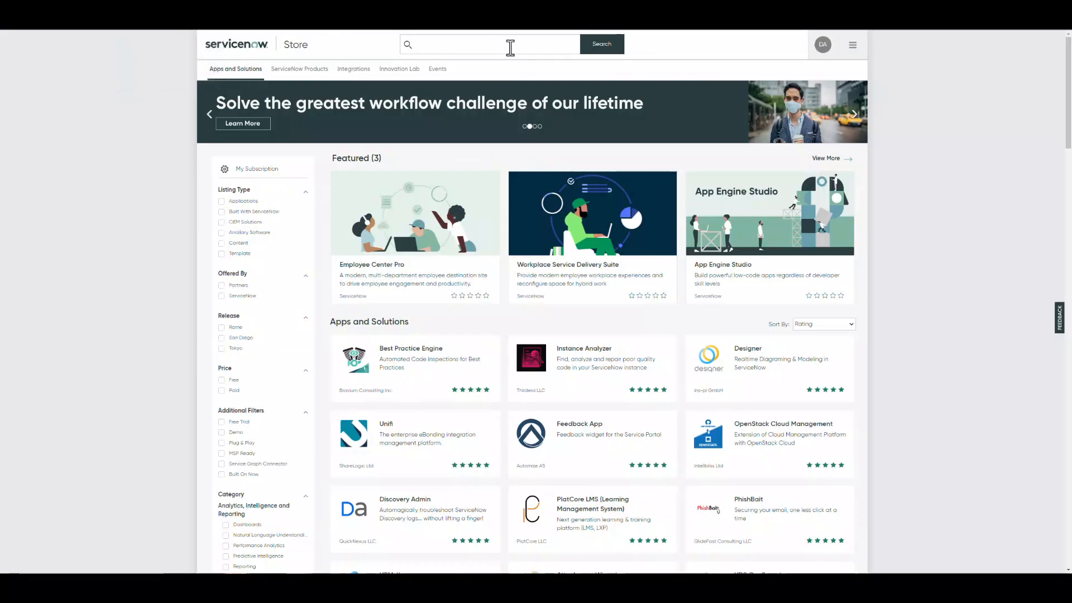
Step: Switch to the ServiceNow Store, search for "vulnerability response" and view the full list of matching integrations
left_click(501, 50)
left_click(480, 67)
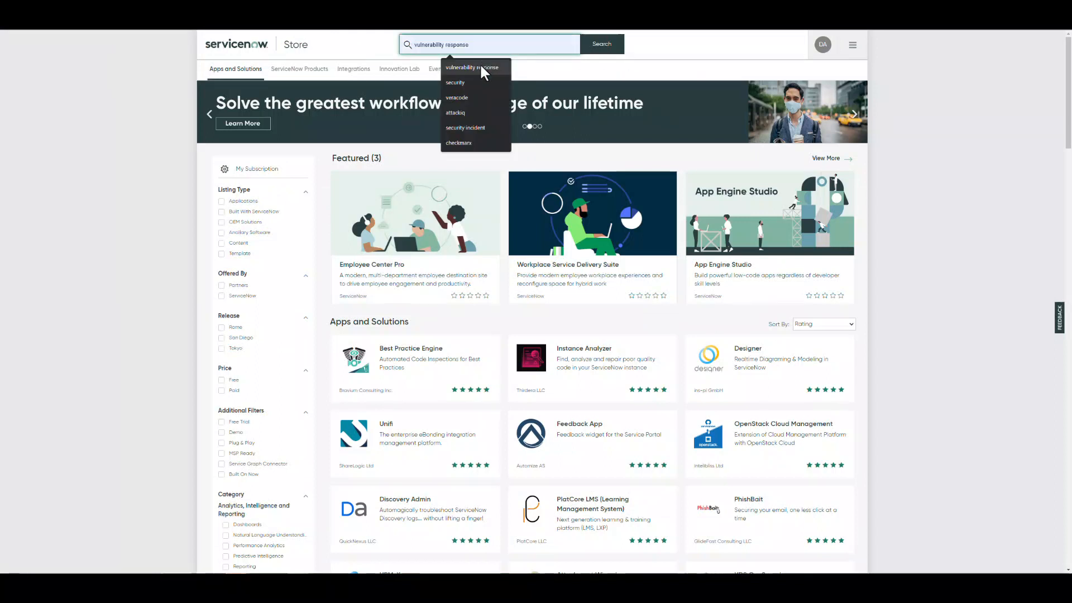
left_click(606, 50)
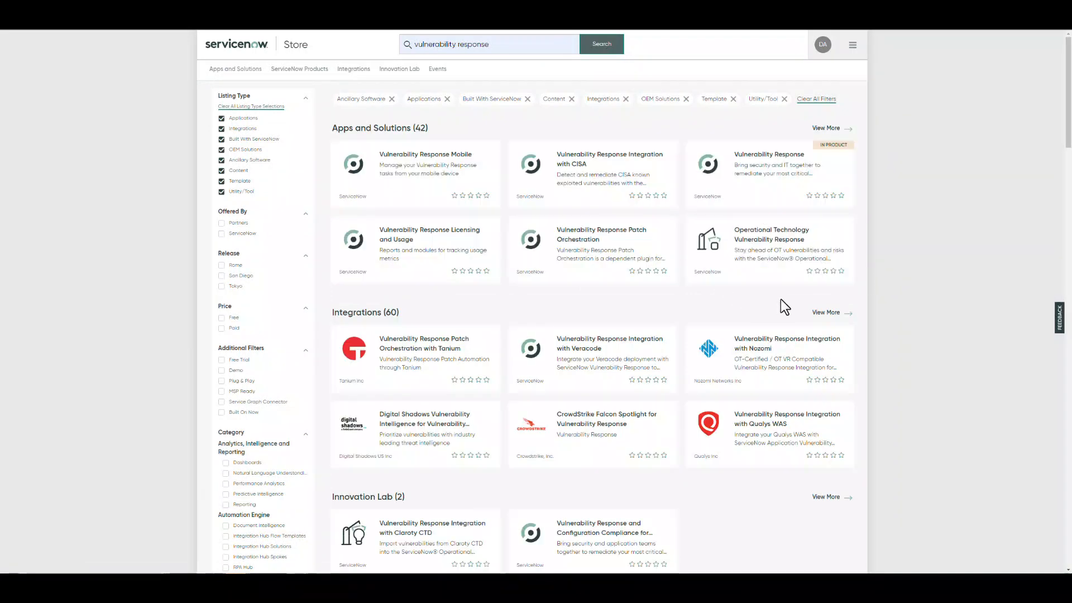
left_click(826, 314)
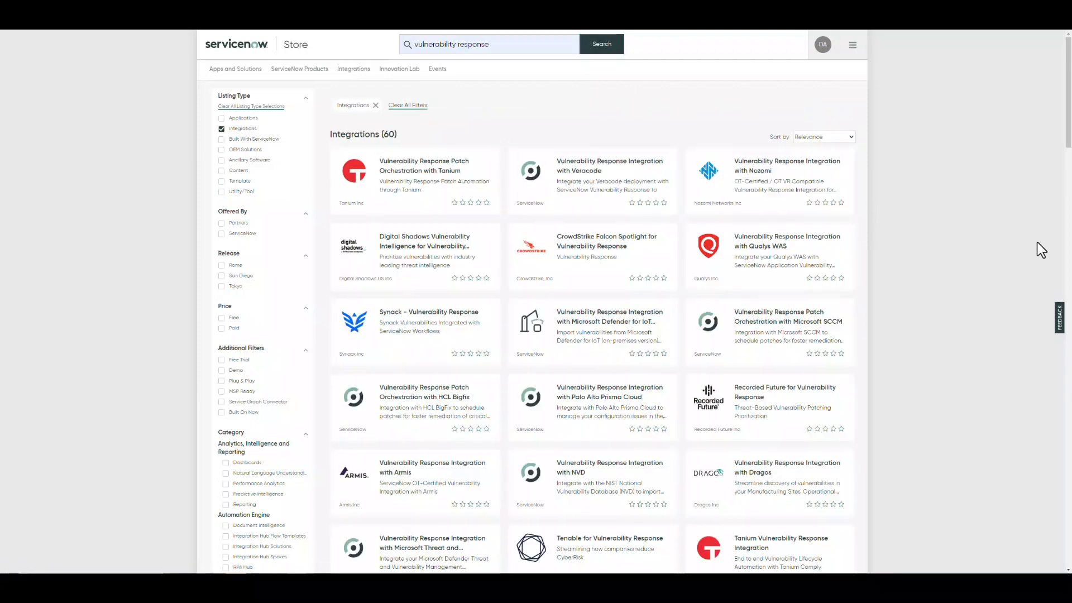
left_click(629, 263)
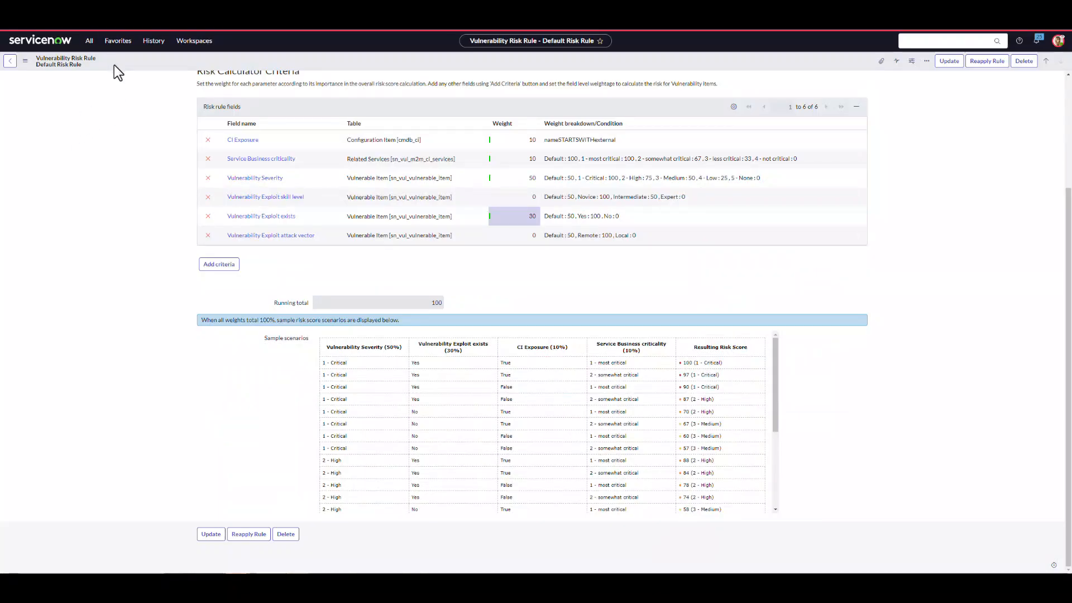
Step: Return to the ServiceNow instance and open the SecOps - Integration Configurations favorite, discarding the unsaved risk rule changes
left_click(121, 47)
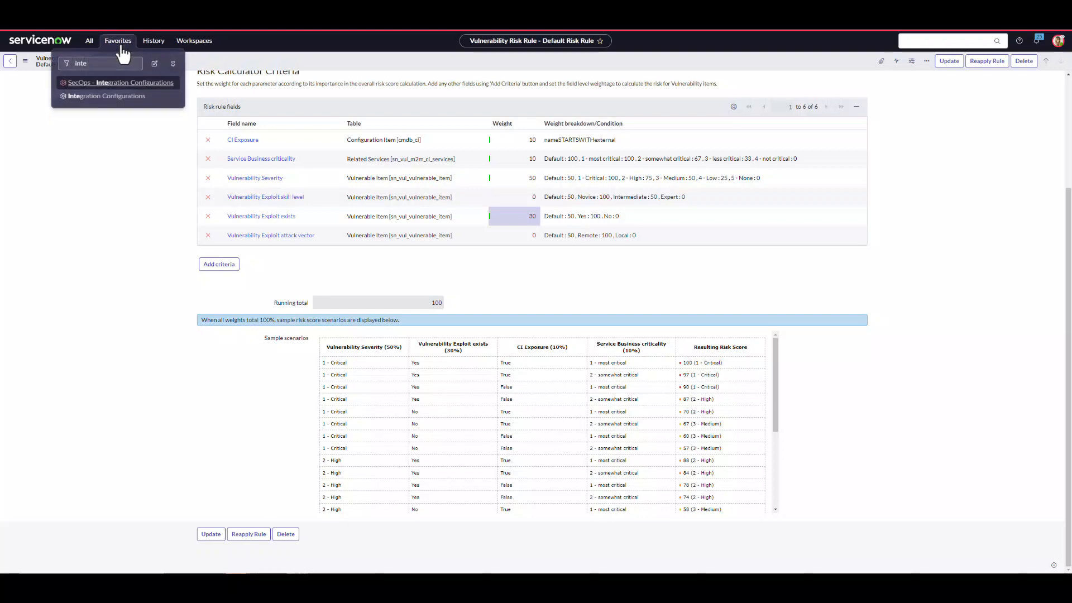
left_click(130, 90)
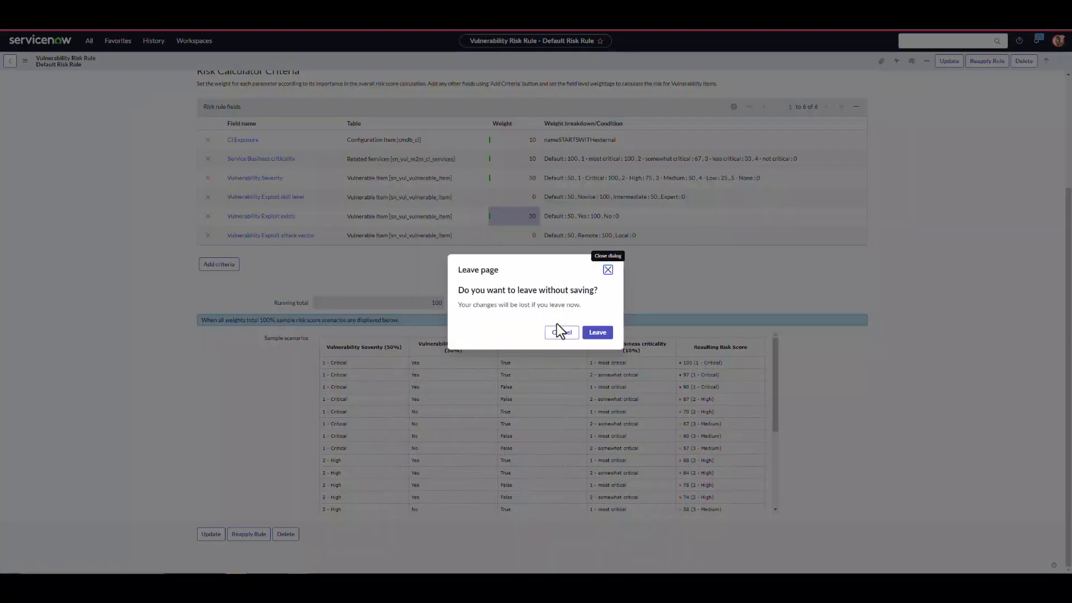
left_click(597, 334)
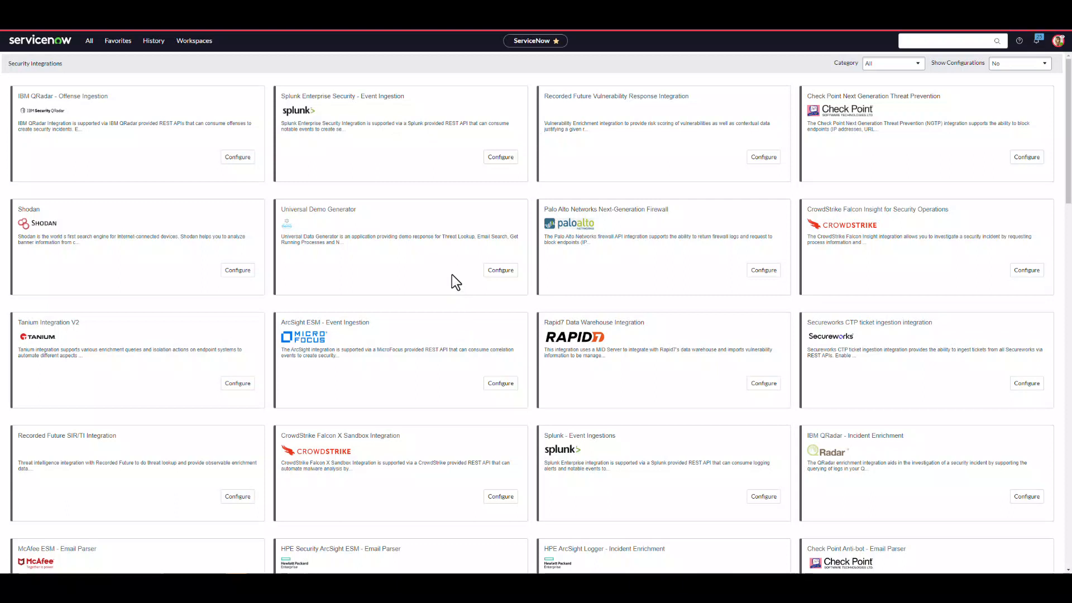
Step: Open the Shodan integration's configuration form to review its required fields, and cancel it without submitting
left_click(238, 270)
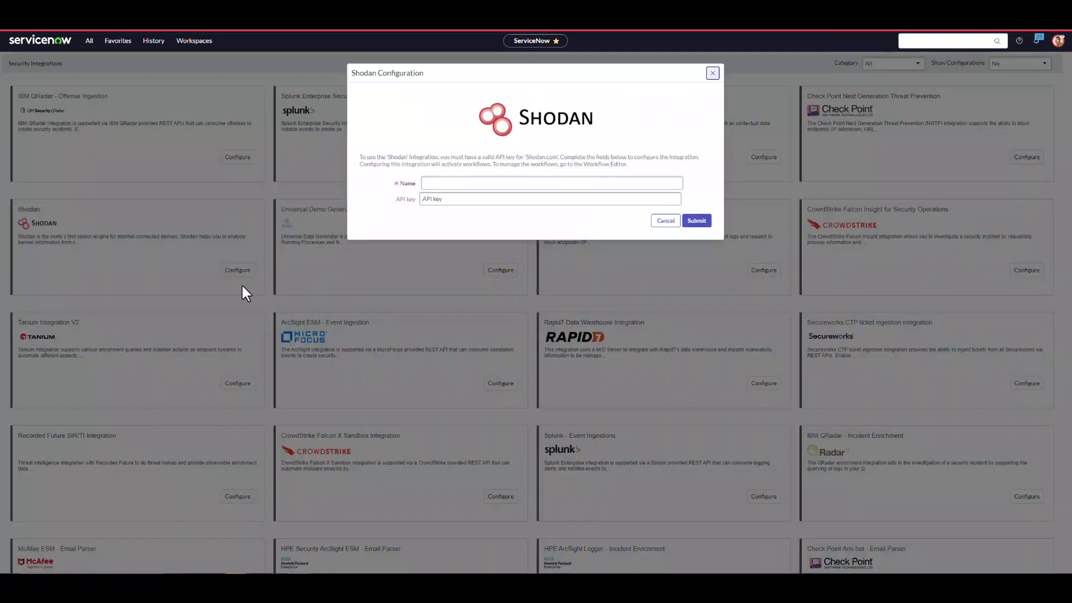
left_click(531, 182)
left_click(672, 225)
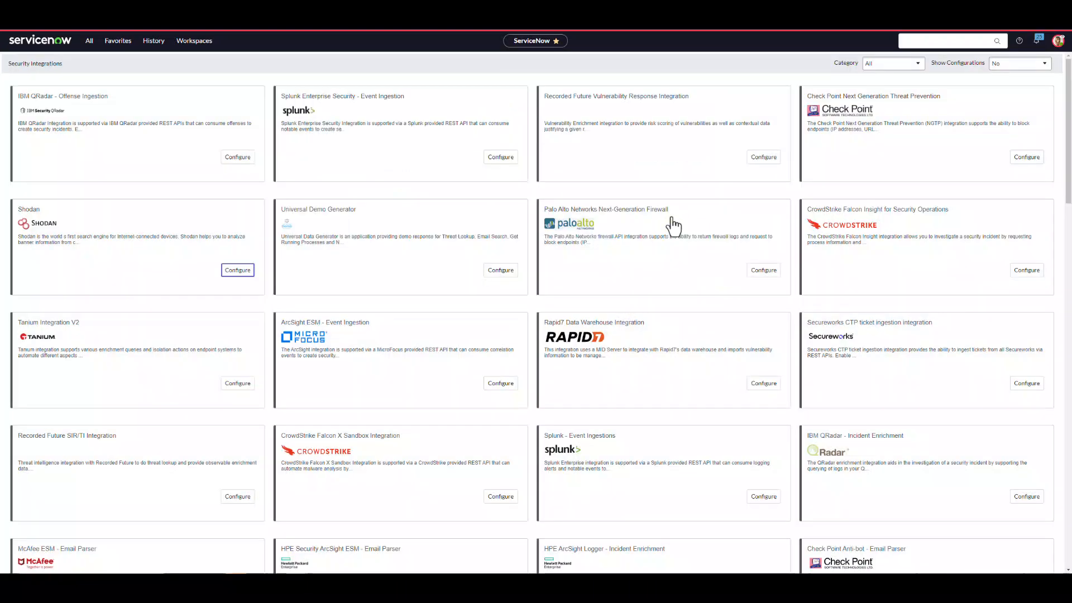